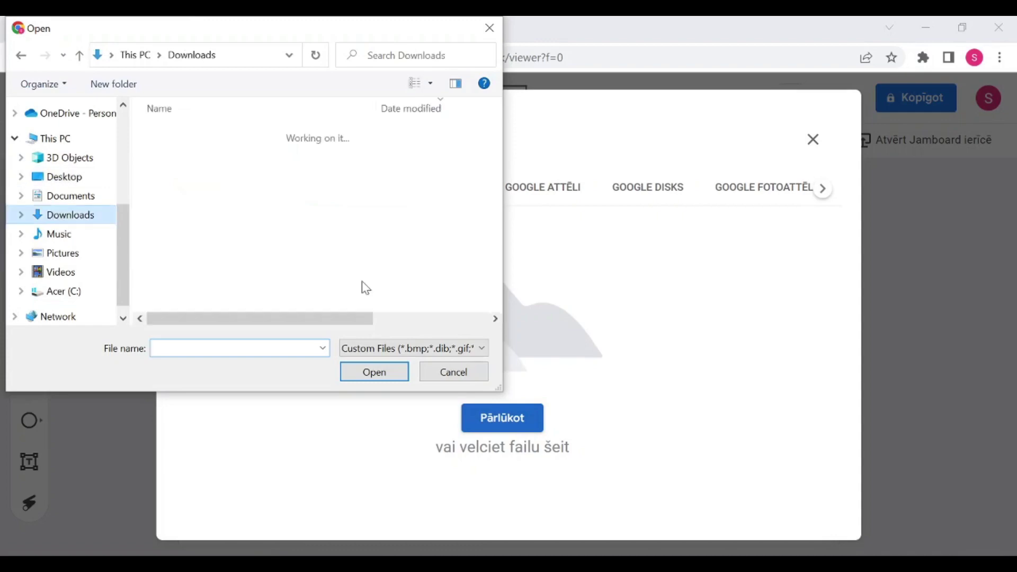
# Step: Upload paprika-421088_640.jpg from Downloads as the frame's background photo
pyautogui.scroll(-1, 324, 205)
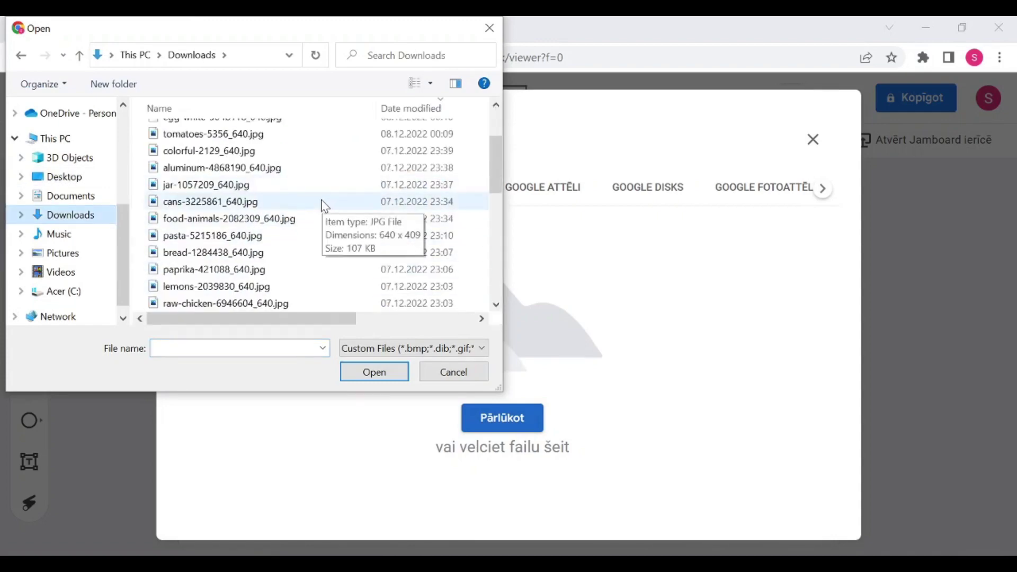
pyautogui.click(249, 269)
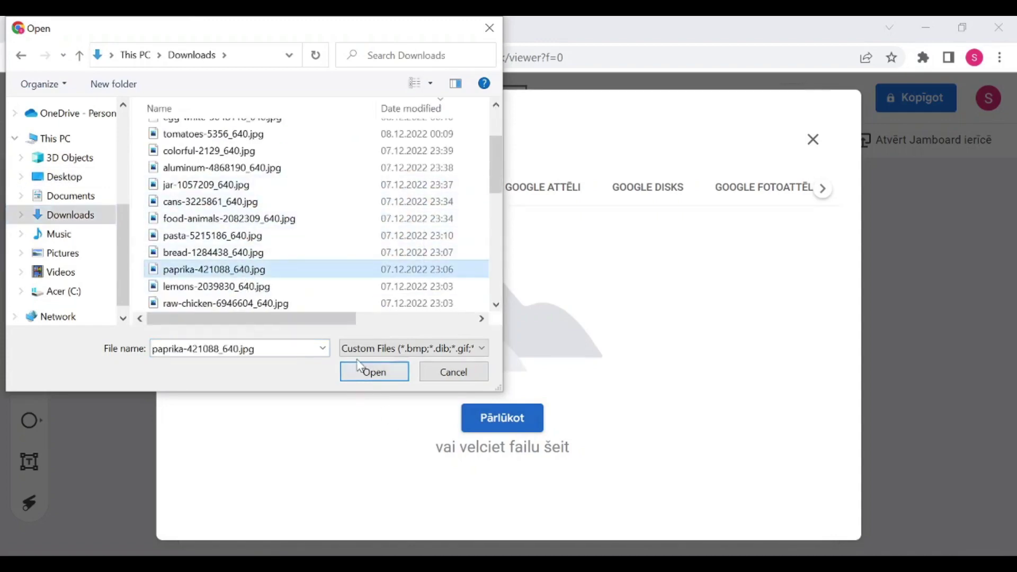
pyautogui.click(372, 372)
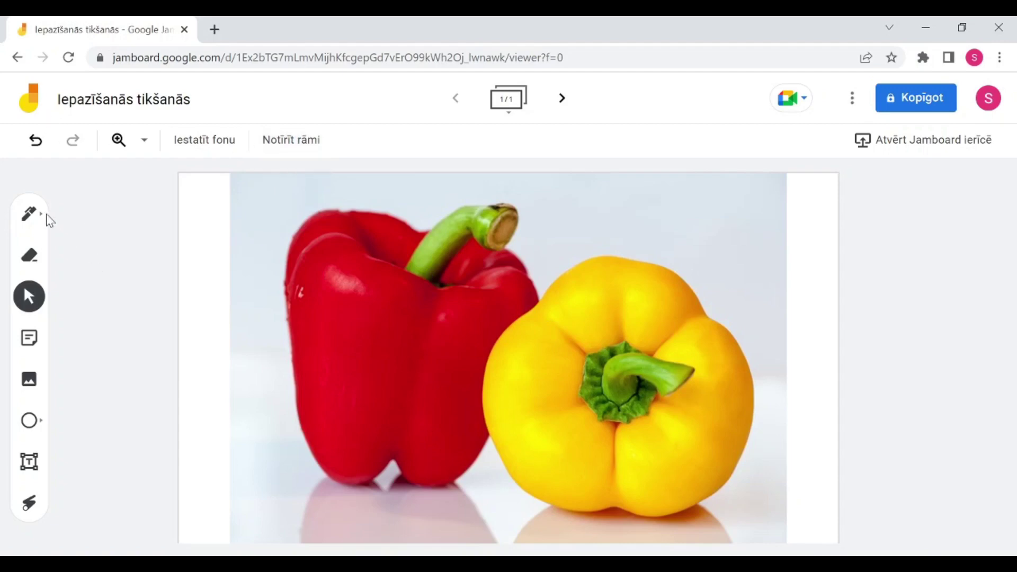
pyautogui.click(29, 215)
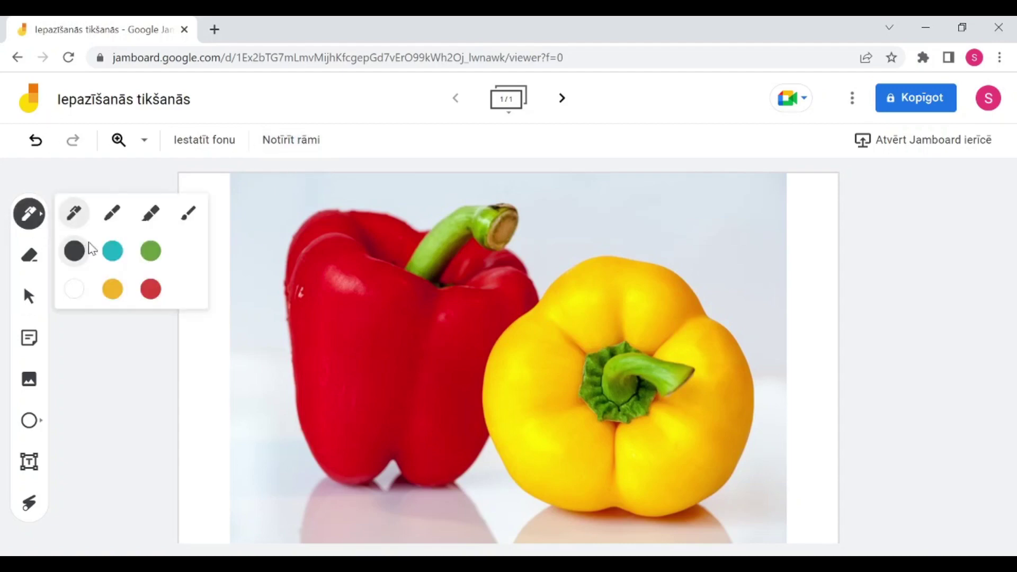
pyautogui.moveTo(414, 344)
pyautogui.mouseDown()
pyautogui.moveTo(545, 410)
pyautogui.moveTo(646, 363)
pyautogui.moveTo(530, 212)
pyautogui.moveTo(261, 299)
pyautogui.moveTo(343, 534)
pyautogui.moveTo(725, 335)
pyautogui.moveTo(808, 233)
pyautogui.moveTo(636, 218)
pyautogui.moveTo(551, 225)
pyautogui.mouseUp()
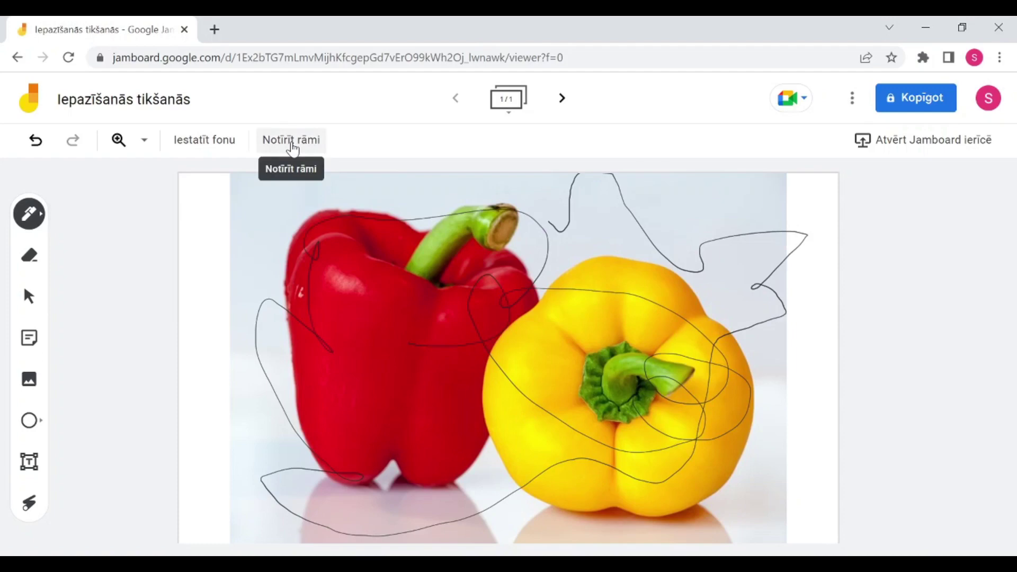
pyautogui.click(293, 150)
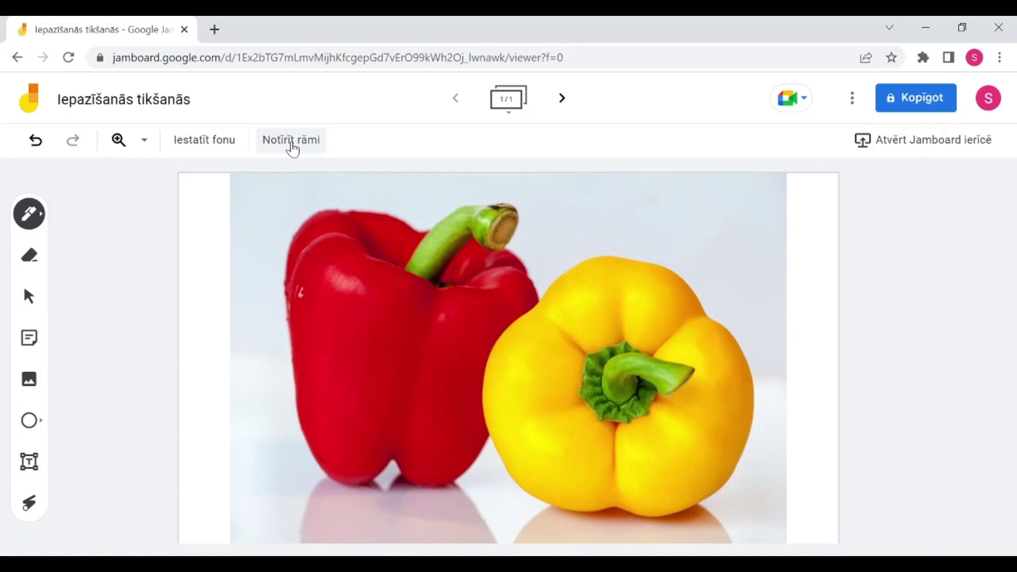
# Step: Switch the frame to a dotted background and draw looping freehand pen lines
pyautogui.click(223, 144)
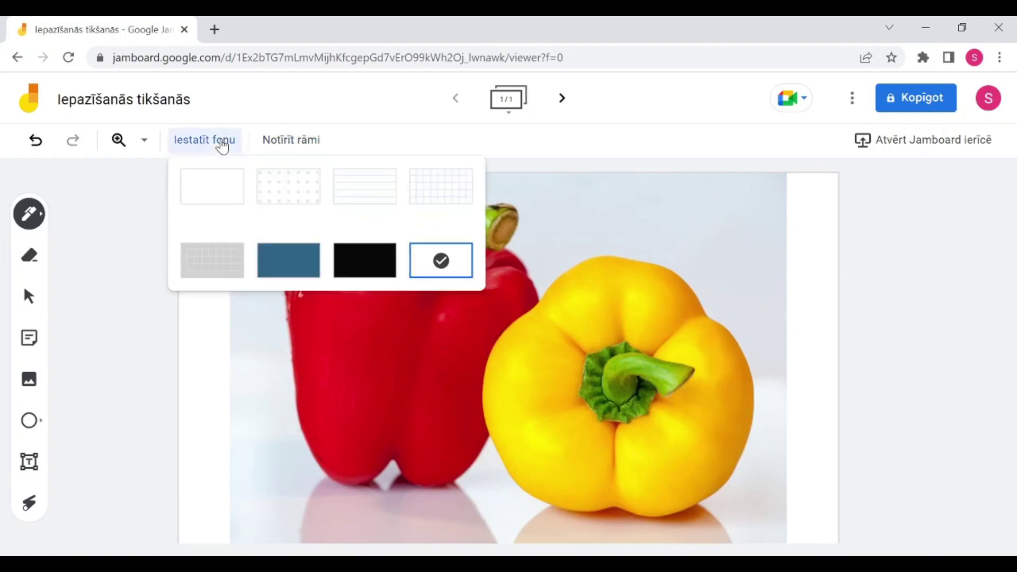
pyautogui.click(302, 175)
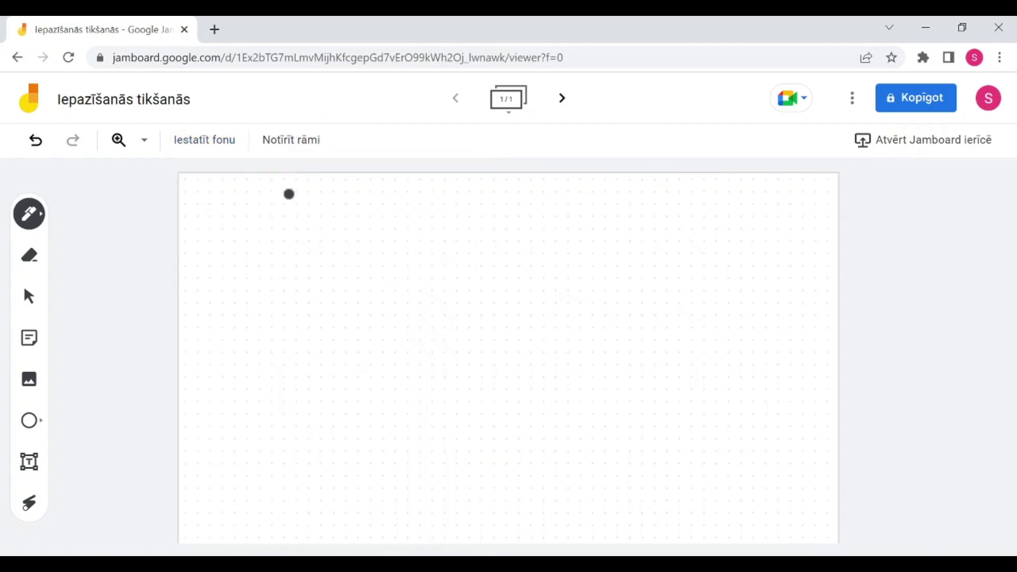
pyautogui.moveTo(278, 215); pyautogui.dragTo(278, 270)
pyautogui.moveTo(374, 287)
pyautogui.mouseDown()
pyautogui.moveTo(479, 379)
pyautogui.moveTo(379, 286)
pyautogui.moveTo(261, 408)
pyautogui.moveTo(300, 400)
pyautogui.mouseUp()
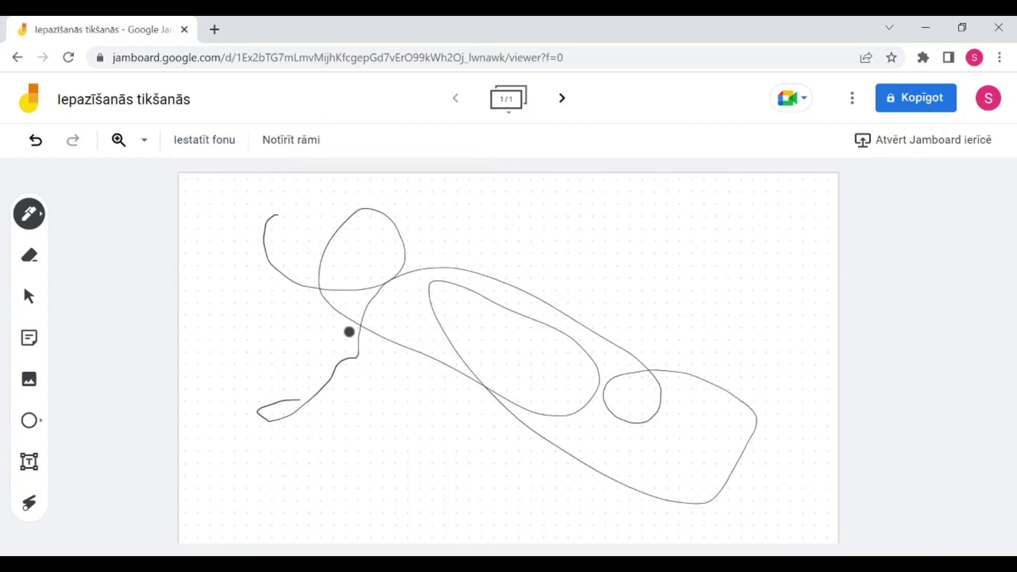
pyautogui.moveTo(494, 397)
pyautogui.mouseDown()
pyautogui.moveTo(668, 422)
pyautogui.moveTo(631, 345)
pyautogui.moveTo(603, 349)
pyautogui.mouseUp()
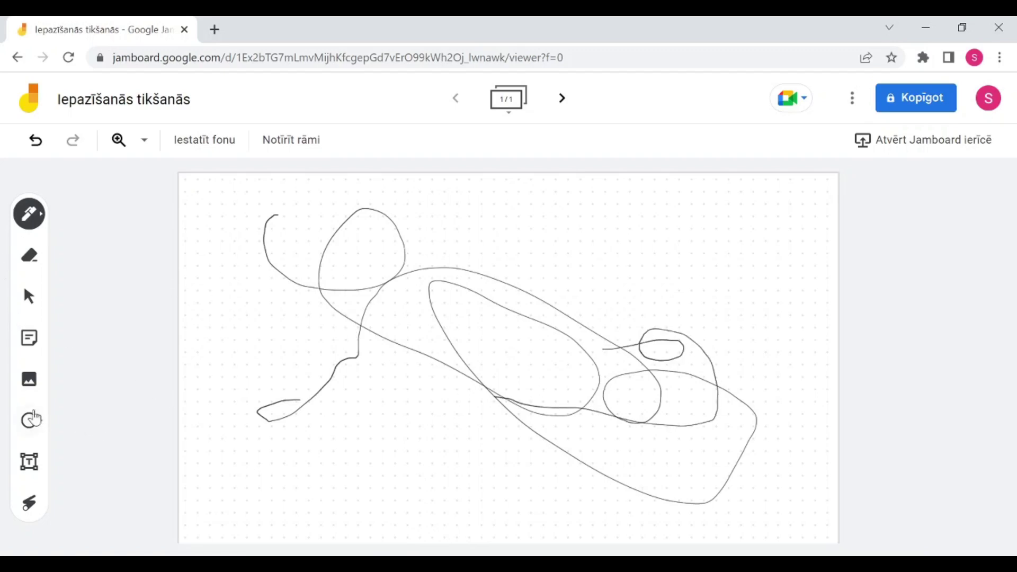
# Step: Draw an ellipse with the circle shape tool in the lower-left of the frame
pyautogui.click(32, 421)
pyautogui.moveTo(218, 310); pyautogui.dragTo(457, 477)
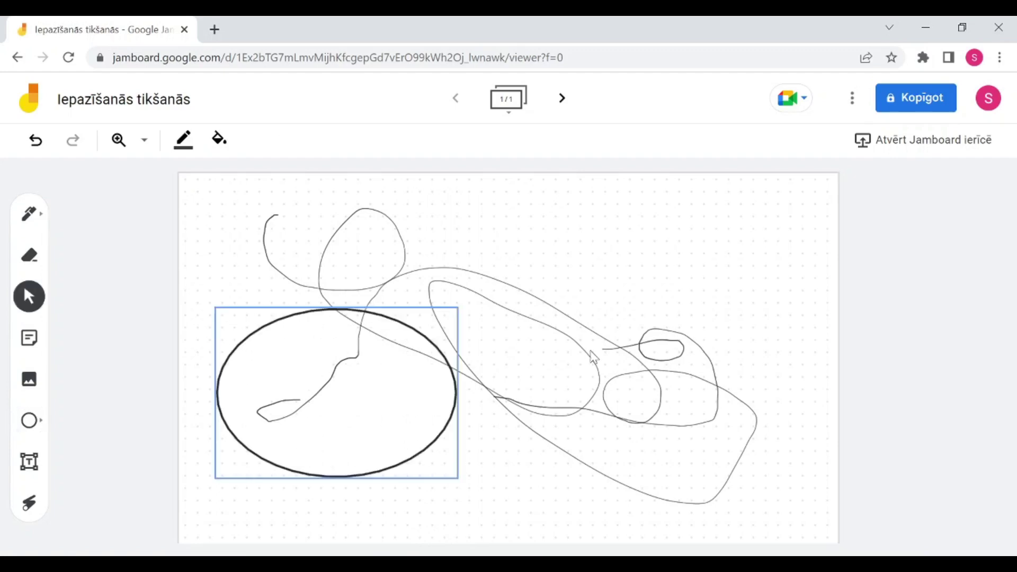
pyautogui.click(726, 370)
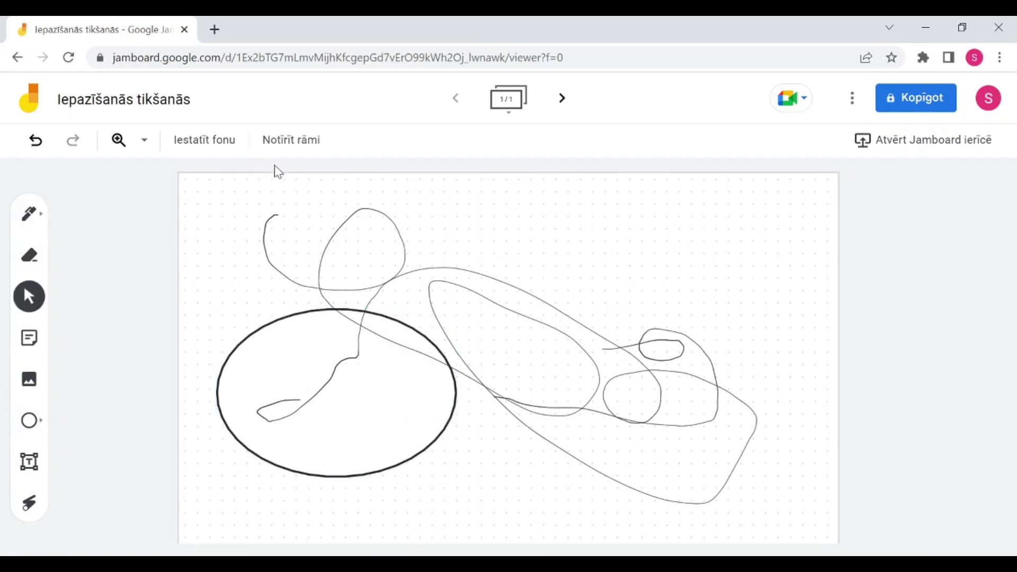
# Step: Clear the frame, undo it, then clear the pen lines and ellipse for good
pyautogui.click(289, 141)
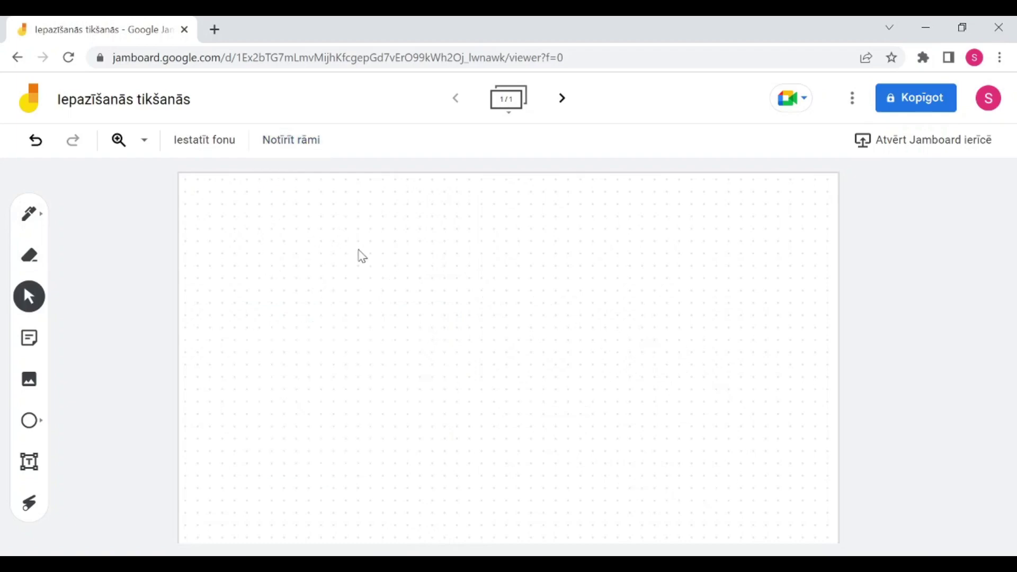
pyautogui.click(36, 141)
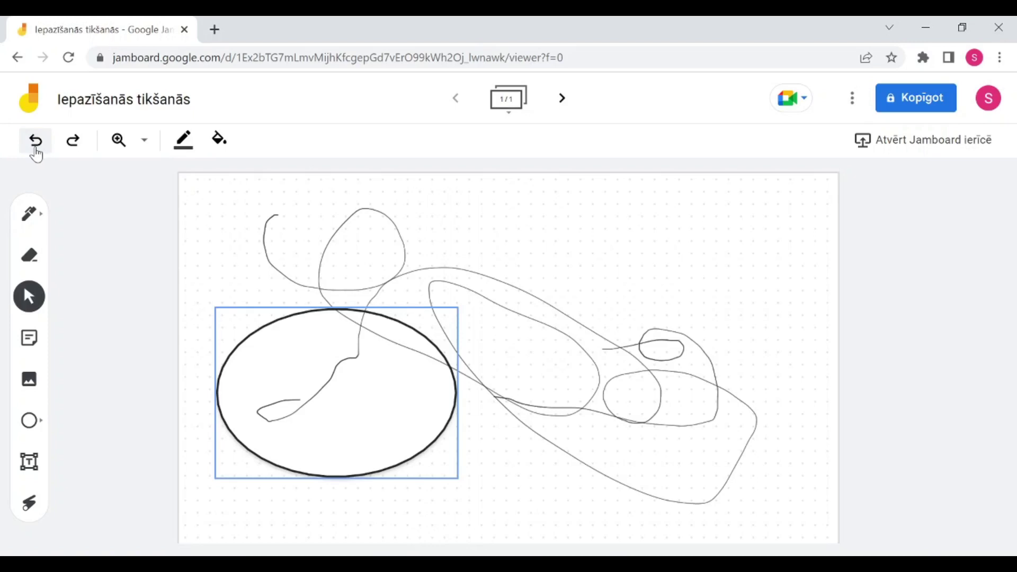
pyautogui.click(255, 259)
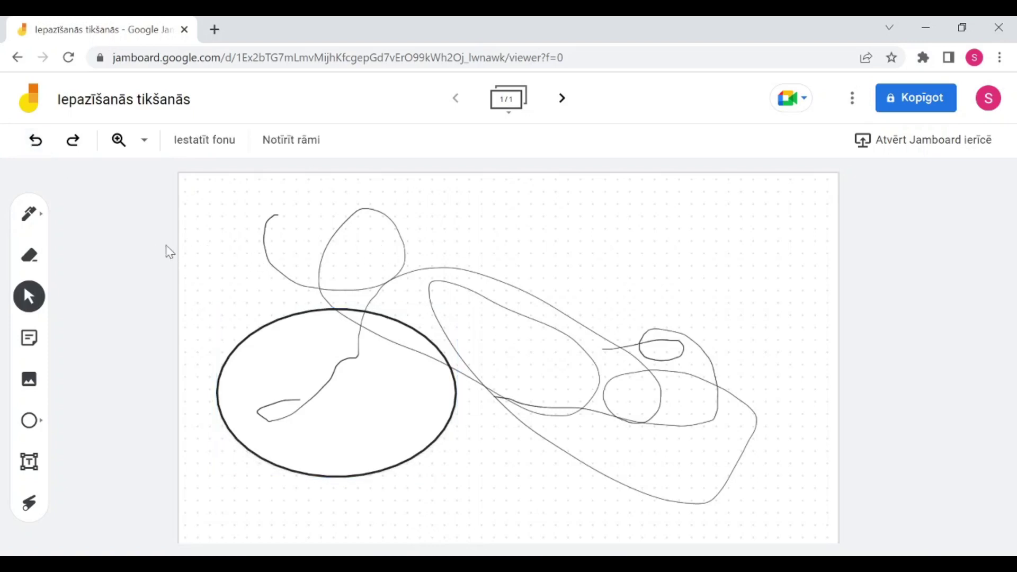
pyautogui.click(292, 139)
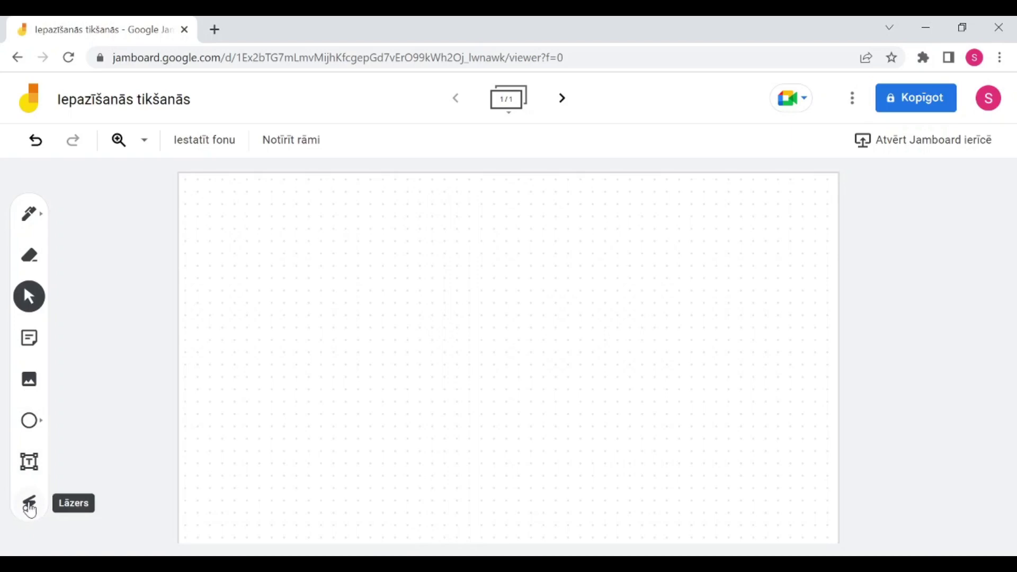
pyautogui.click(30, 506)
pyautogui.moveTo(186, 398)
pyautogui.mouseDown()
pyautogui.moveTo(270, 407)
pyautogui.moveTo(334, 322)
pyautogui.mouseUp()
pyautogui.moveTo(281, 285)
pyautogui.mouseDown()
pyautogui.moveTo(327, 335)
pyautogui.moveTo(595, 350)
pyautogui.mouseUp()
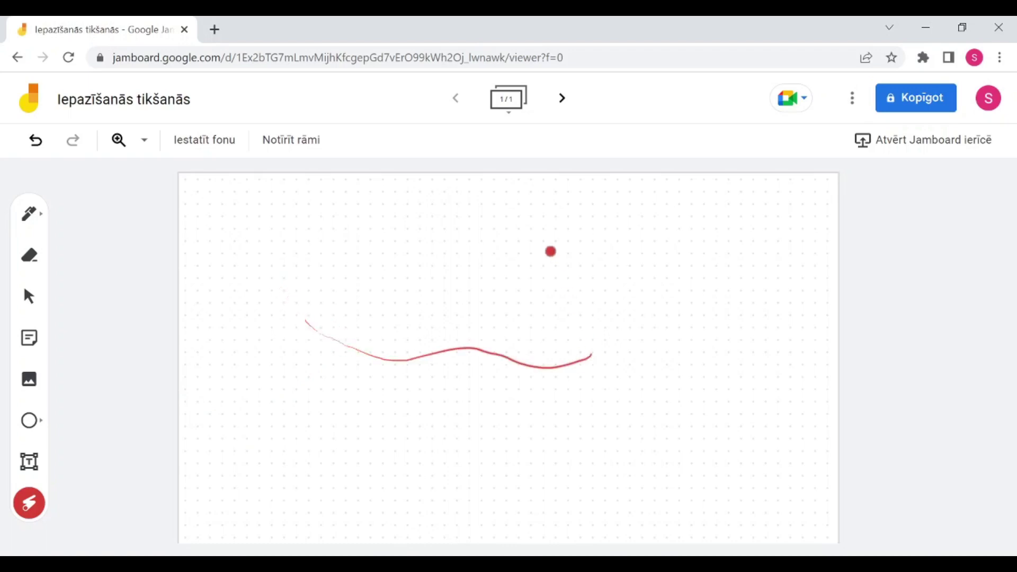
pyautogui.moveTo(549, 251)
pyautogui.mouseDown()
pyautogui.moveTo(350, 417)
pyautogui.moveTo(302, 404)
pyautogui.mouseUp()
pyautogui.moveTo(335, 289)
pyautogui.mouseDown()
pyautogui.moveTo(363, 315)
pyautogui.moveTo(743, 313)
pyautogui.moveTo(745, 291)
pyautogui.mouseUp()
pyautogui.moveTo(681, 247)
pyautogui.mouseDown()
pyautogui.moveTo(458, 386)
pyautogui.moveTo(305, 387)
pyautogui.mouseUp()
pyautogui.moveTo(387, 277)
pyautogui.mouseDown()
pyautogui.moveTo(526, 284)
pyautogui.moveTo(593, 195)
pyautogui.moveTo(351, 312)
pyautogui.moveTo(325, 357)
pyautogui.mouseUp()
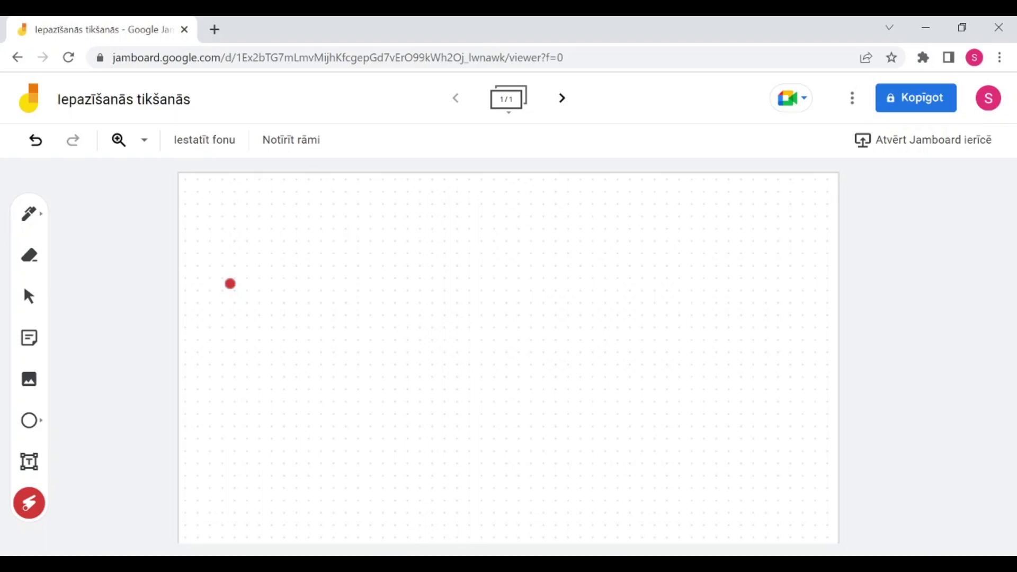
pyautogui.moveTo(211, 266)
pyautogui.mouseDown()
pyautogui.moveTo(558, 318)
pyautogui.moveTo(266, 341)
pyautogui.moveTo(446, 319)
pyautogui.moveTo(525, 404)
pyautogui.moveTo(344, 431)
pyautogui.moveTo(297, 262)
pyautogui.moveTo(249, 299)
pyautogui.mouseUp()
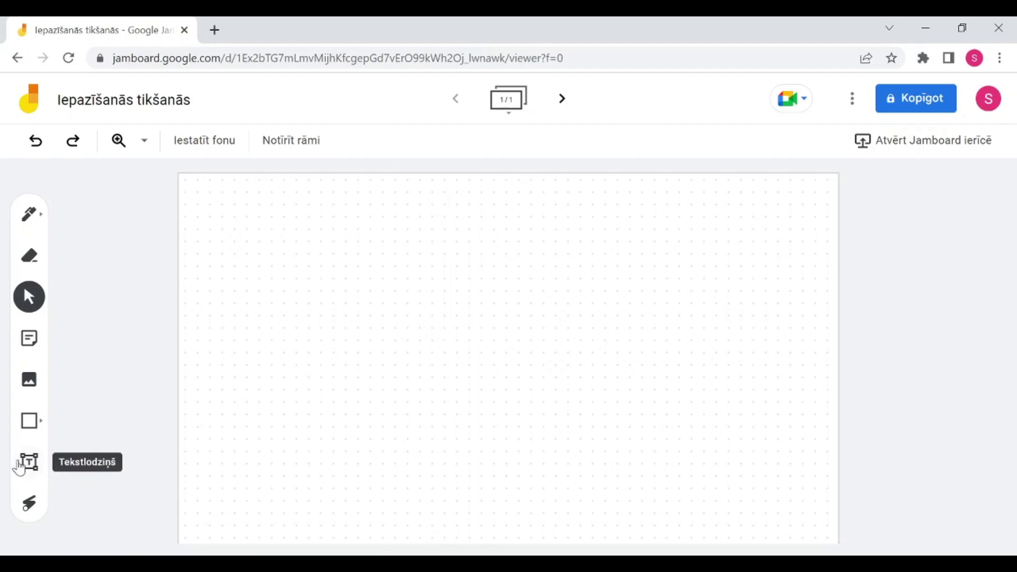
# Step: Add a text box at the frame's top-left reading 'Ieraksti savu vārdu:'
pyautogui.click(34, 471)
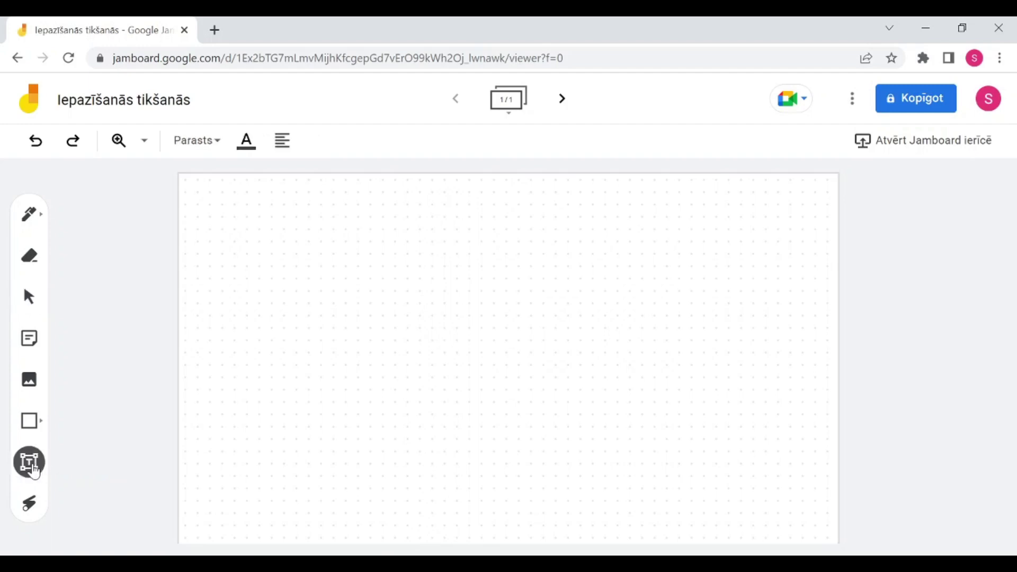
pyautogui.click(199, 196)
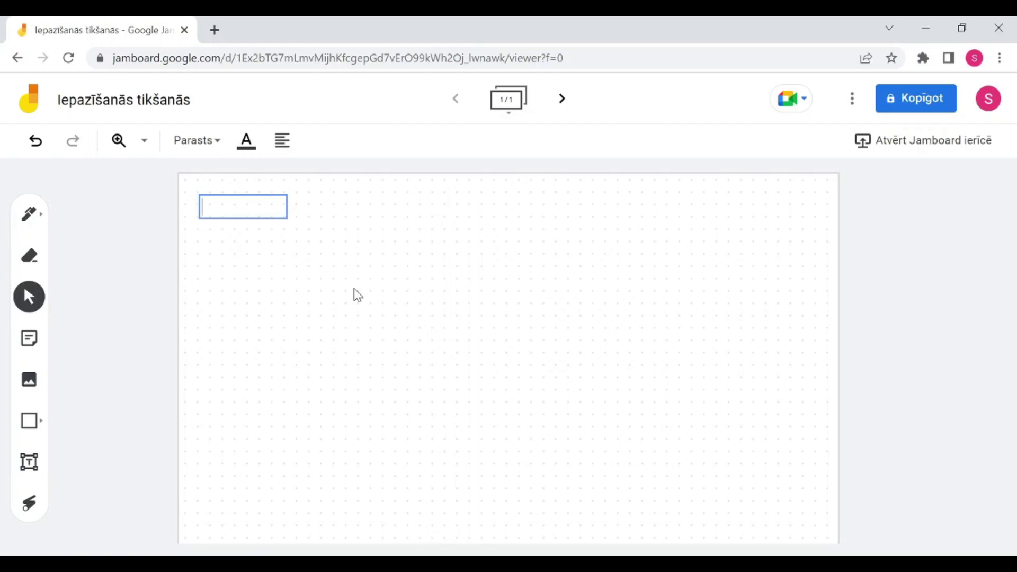
pyautogui.write('Iera')
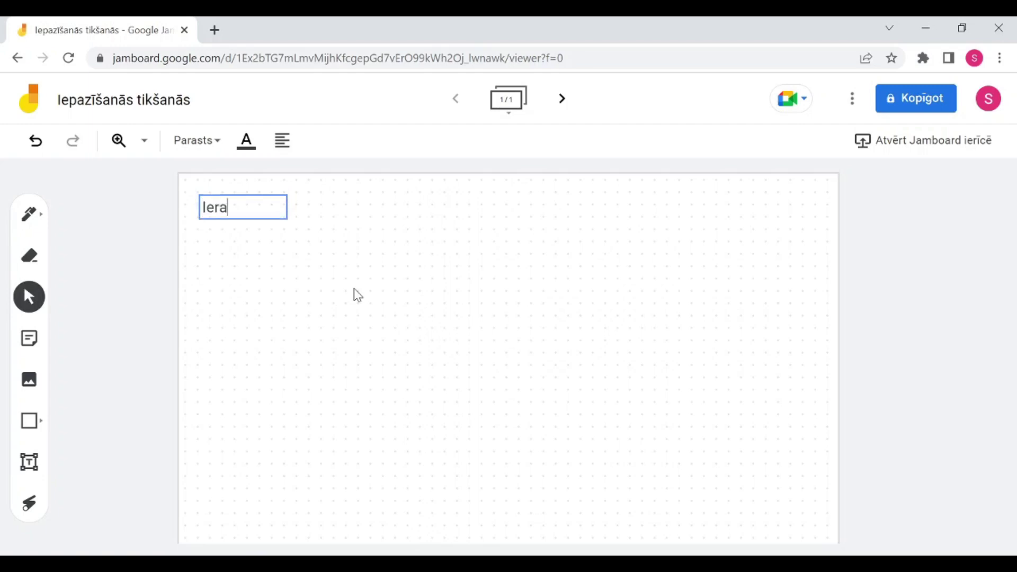
pyautogui.write('ksti savu')
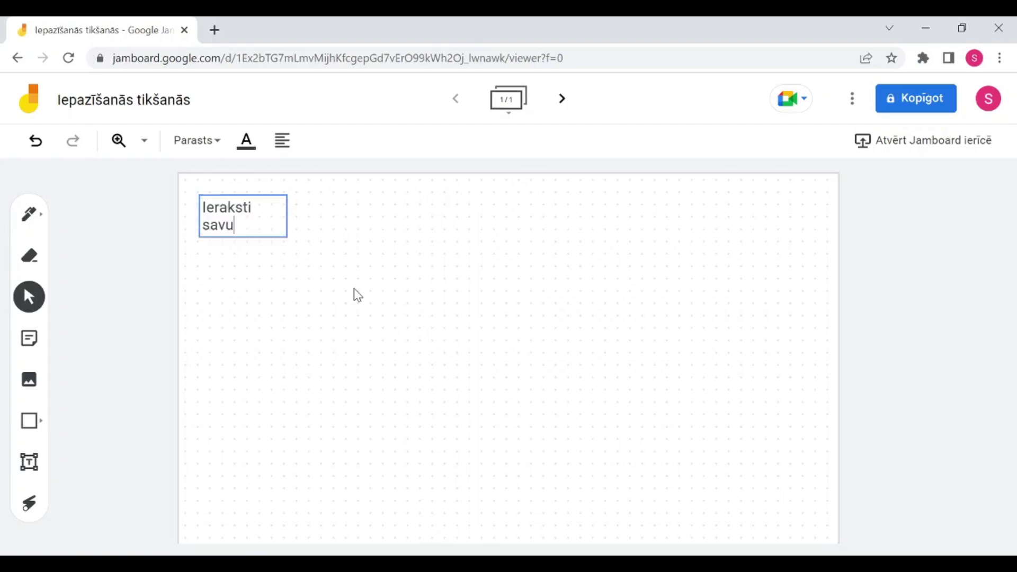
pyautogui.write(' vārdu:')
pyautogui.click(336, 289)
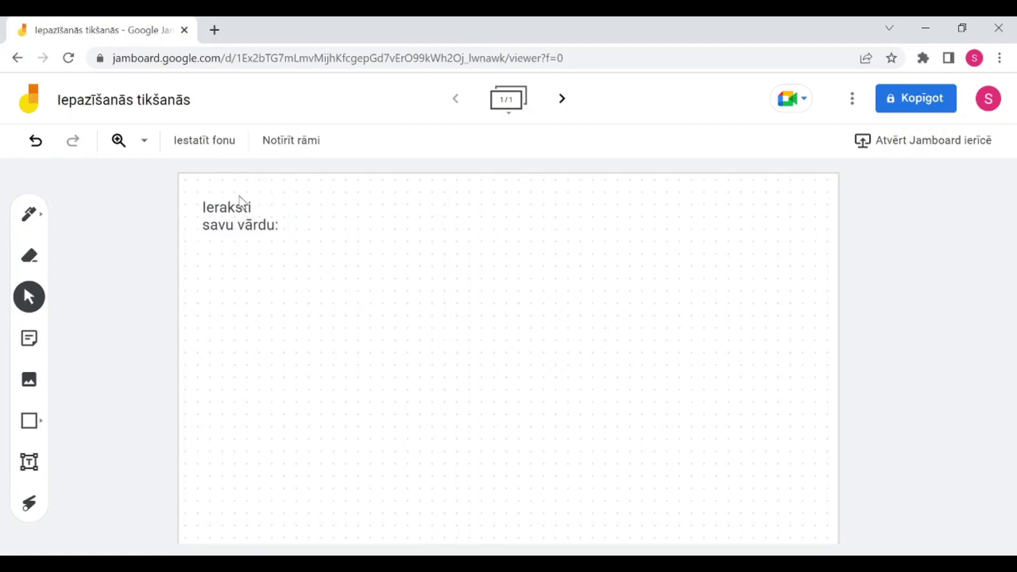
# Step: Widen the text box so the prompt fits on one line, keeping it level
pyautogui.click(261, 225)
pyautogui.click(297, 227)
pyautogui.click(285, 212)
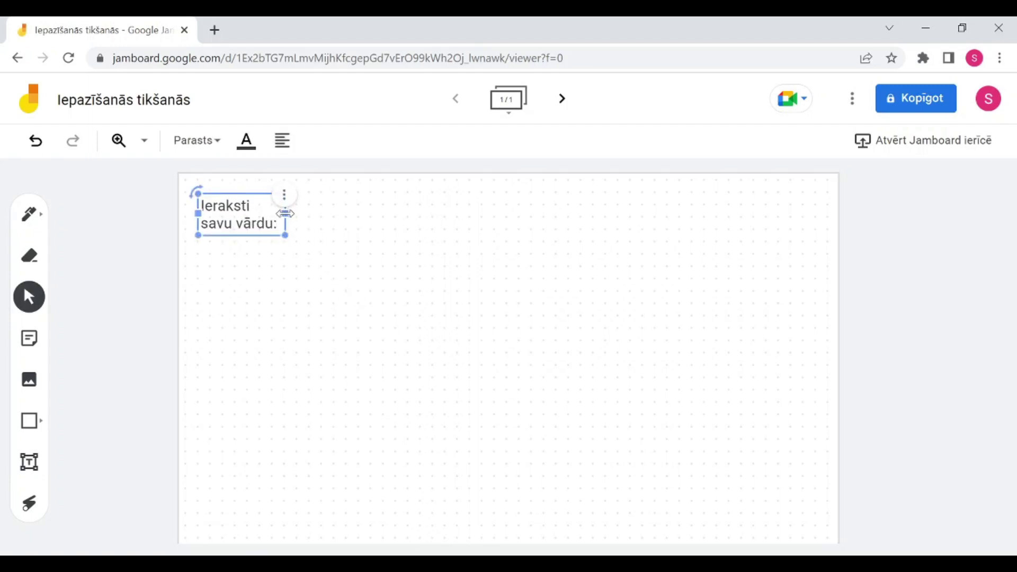
pyautogui.moveTo(288, 215); pyautogui.dragTo(379, 206)
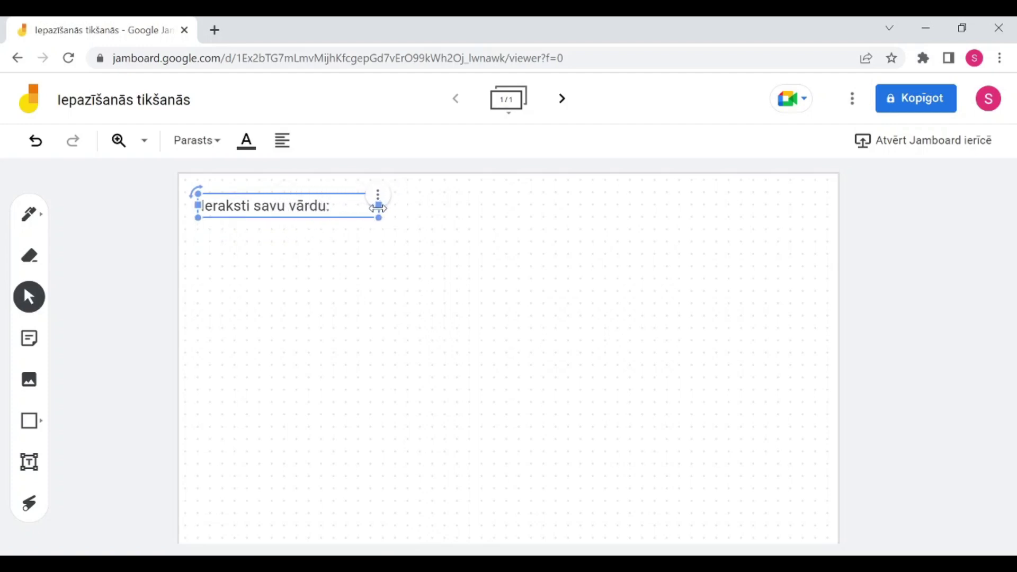
pyautogui.click(376, 227)
pyautogui.click(202, 203)
pyautogui.moveTo(199, 195); pyautogui.dragTo(166, 188)
pyautogui.click(324, 237)
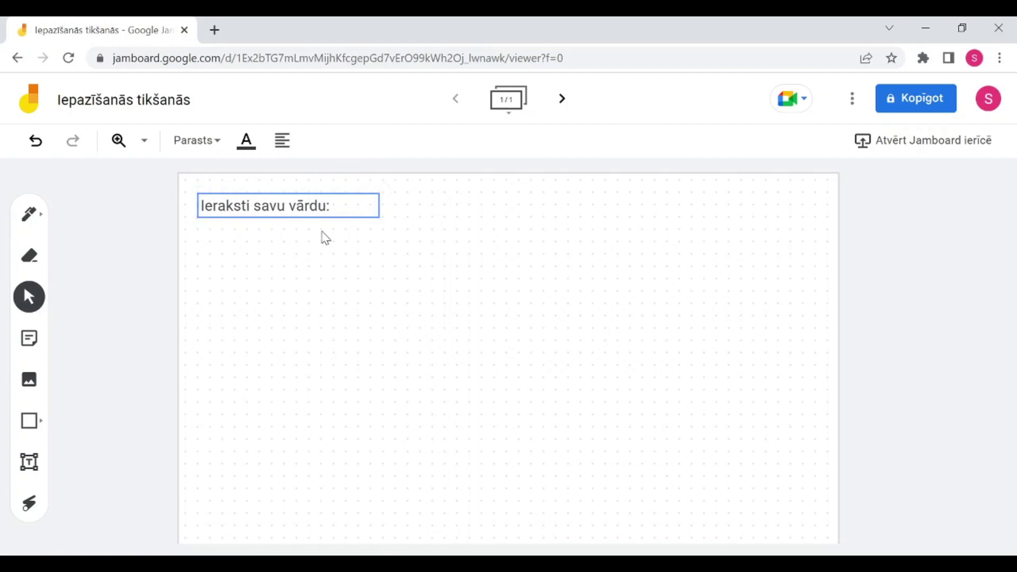
pyautogui.click(281, 214)
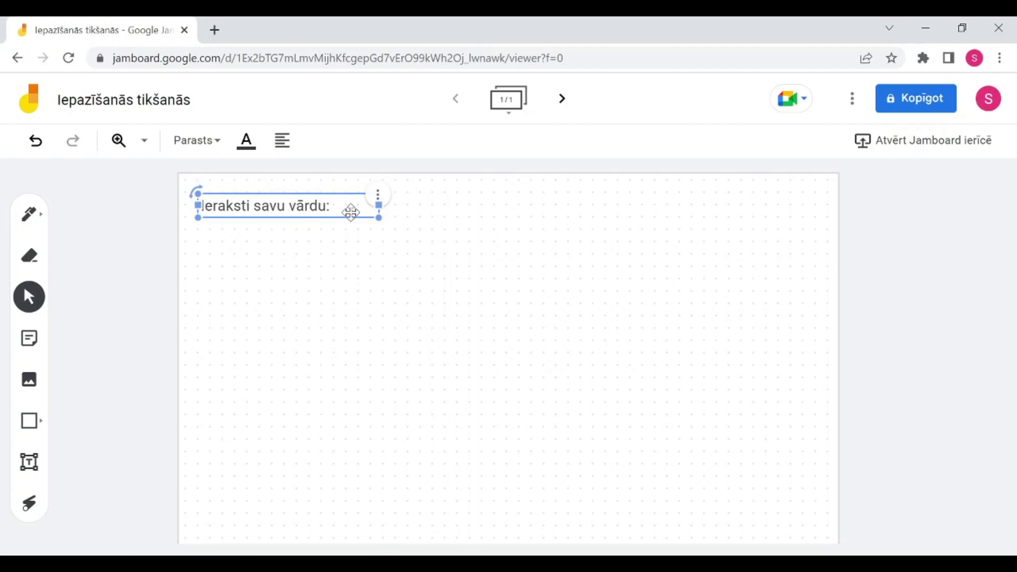
pyautogui.click(197, 190)
pyautogui.click(390, 251)
pyautogui.click(376, 204)
pyautogui.click(379, 200)
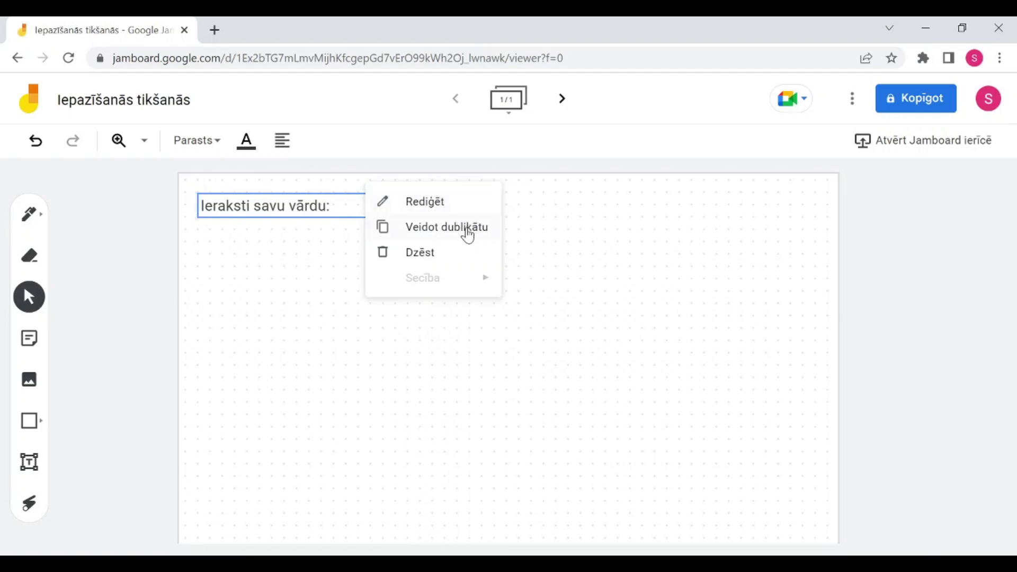
# Step: Give the prompt the Apakšvirsraksts subheading style and try a red text colour
pyautogui.click(260, 205)
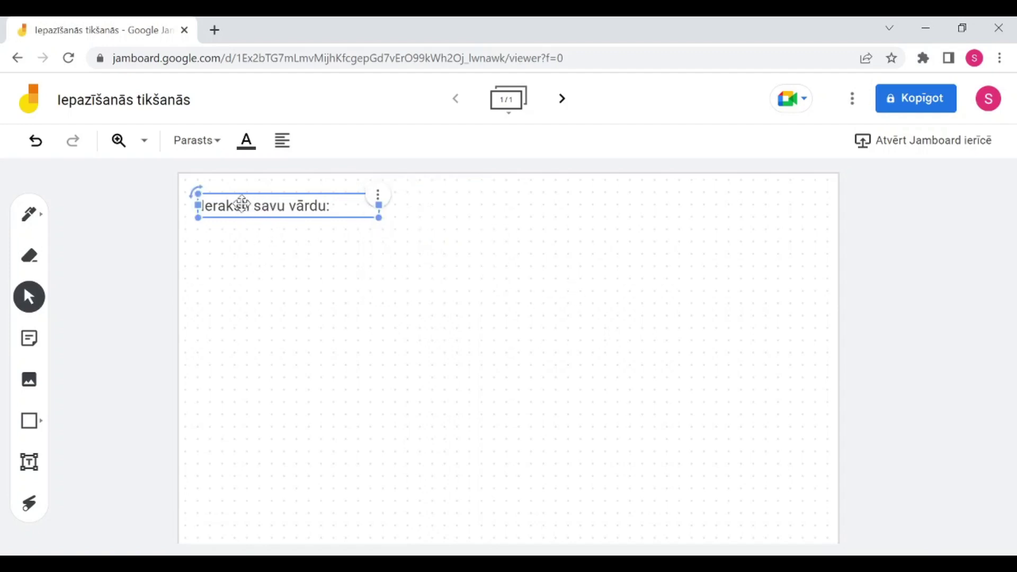
pyautogui.click(192, 164)
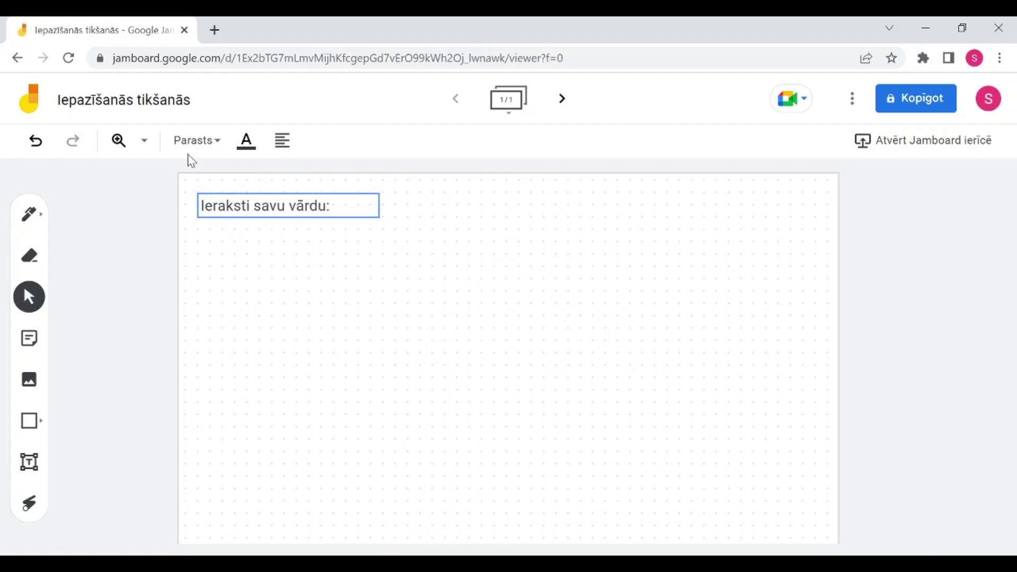
pyautogui.click(215, 148)
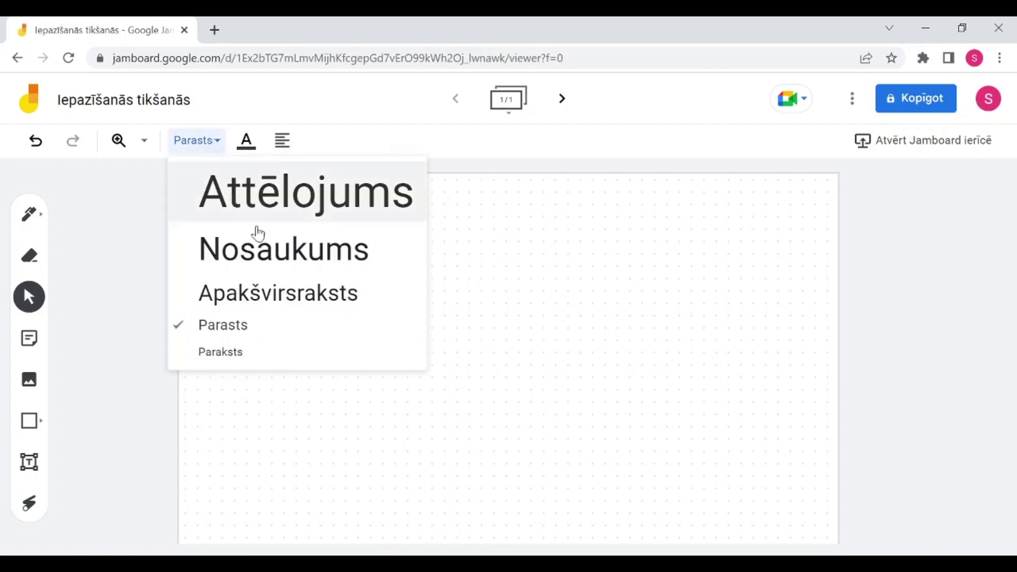
pyautogui.click(240, 300)
pyautogui.click(240, 143)
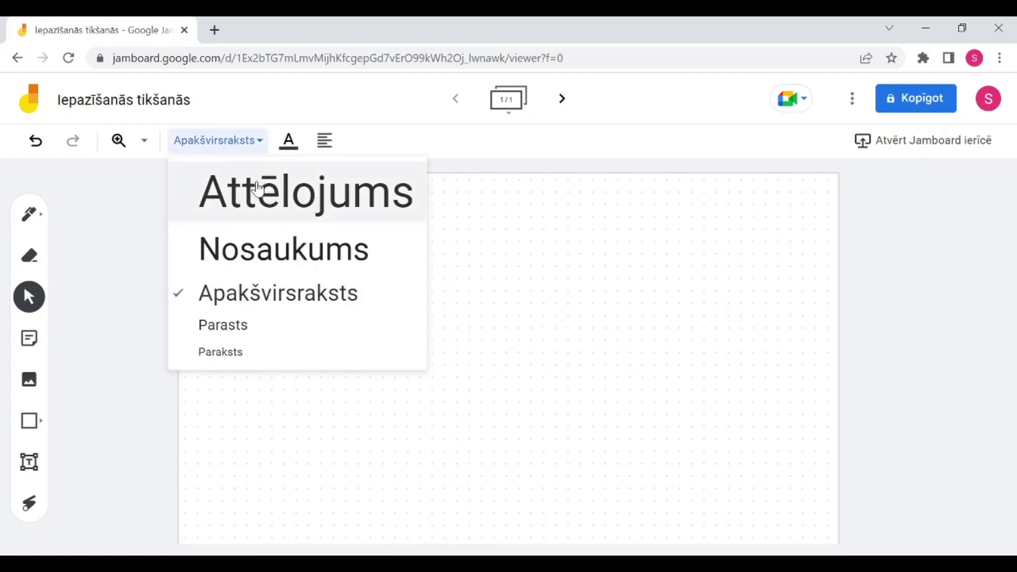
pyautogui.click(304, 147)
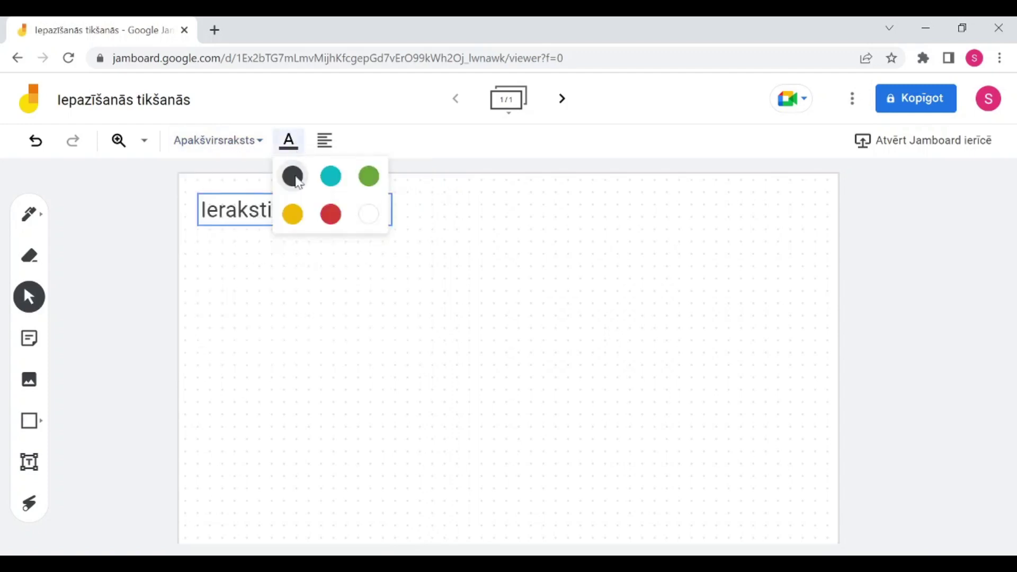
pyautogui.click(335, 212)
pyautogui.click(292, 143)
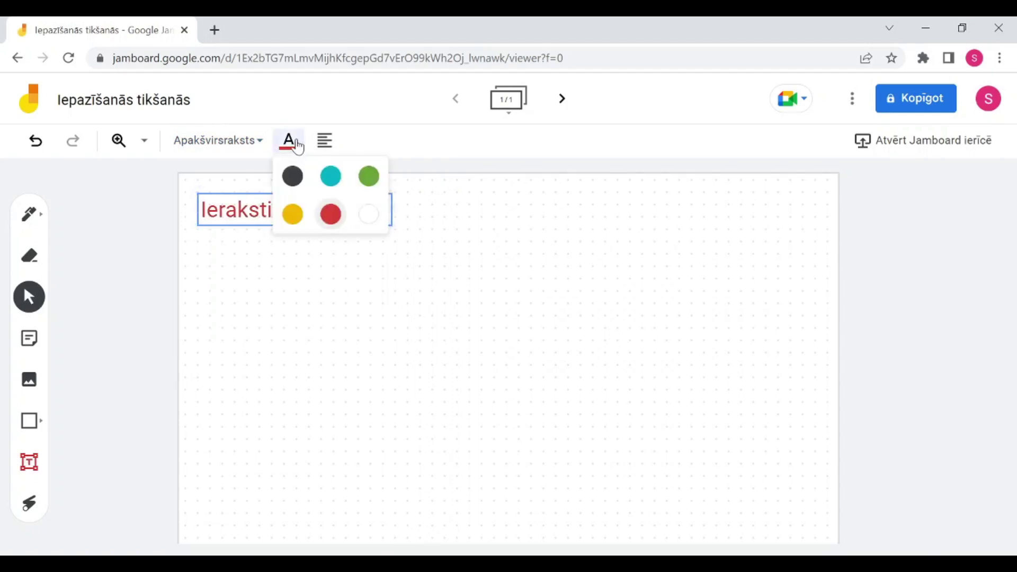
pyautogui.press('Escape')
# Step: Nudge the text box slightly up and left toward the top-left corner
pyautogui.click(325, 142)
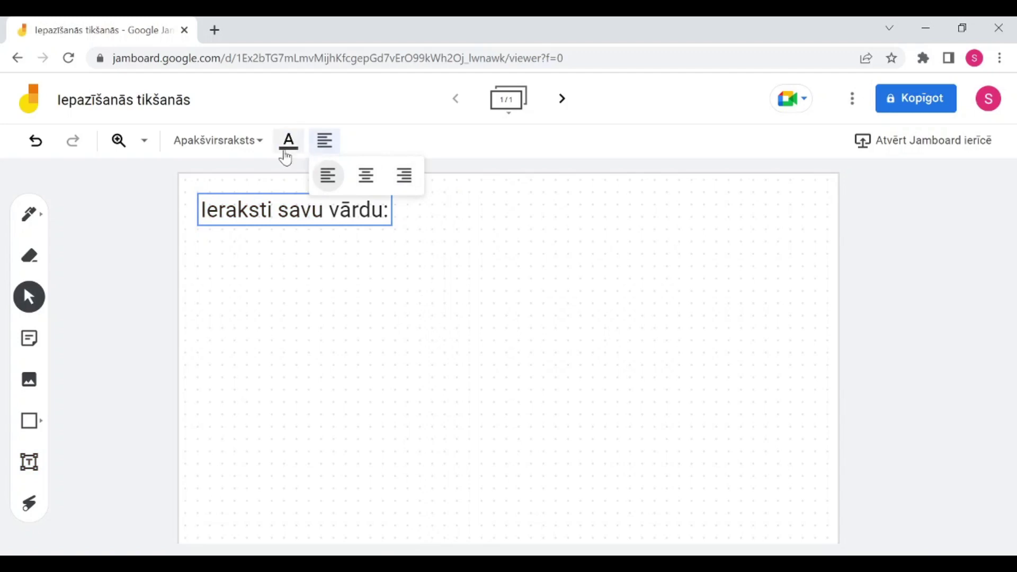
pyautogui.click(259, 204)
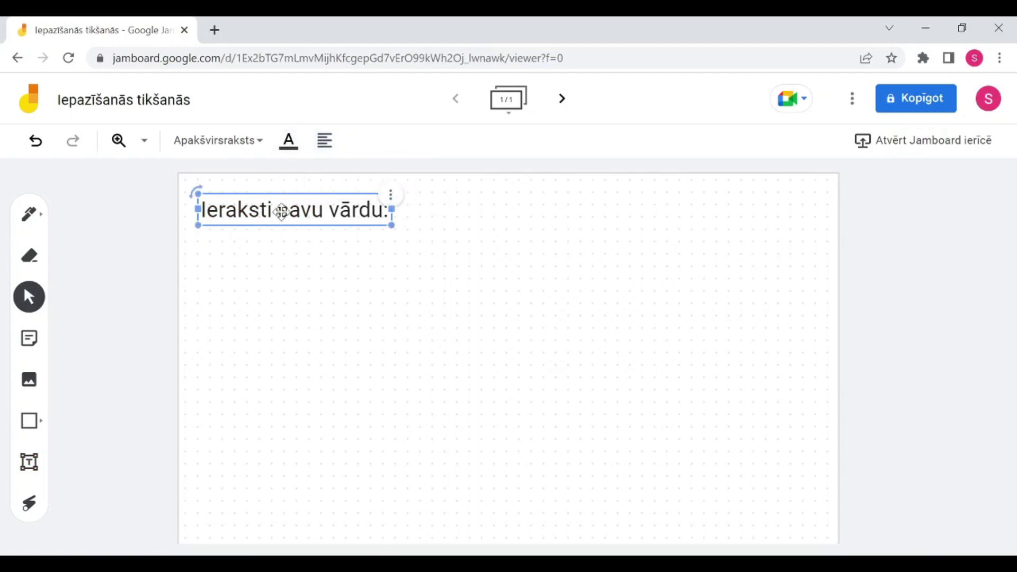
pyautogui.moveTo(278, 212); pyautogui.dragTo(276, 207)
pyautogui.click(179, 317)
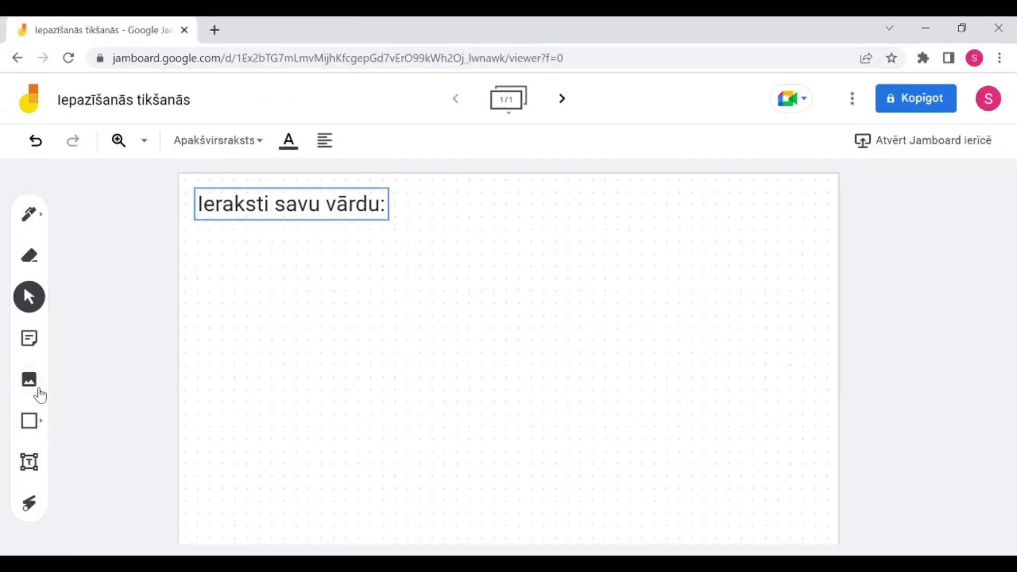
# Step: Draw a rectangle just below the 'Ieraksti savu vārdu:' prompt for the name
pyautogui.click(83, 522)
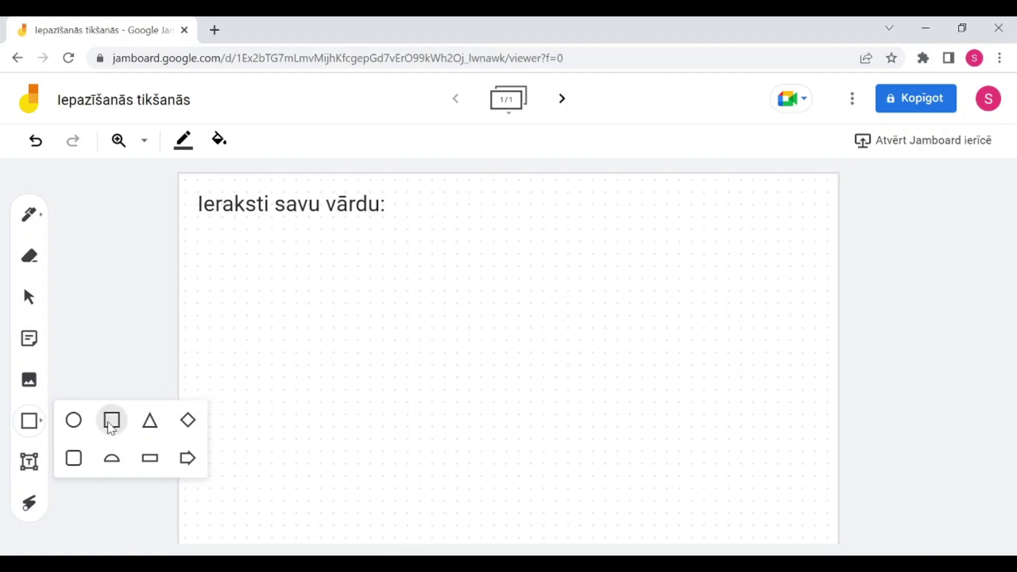
pyautogui.click(197, 226)
pyautogui.moveTo(198, 226); pyautogui.dragTo(399, 271)
pyautogui.click(421, 299)
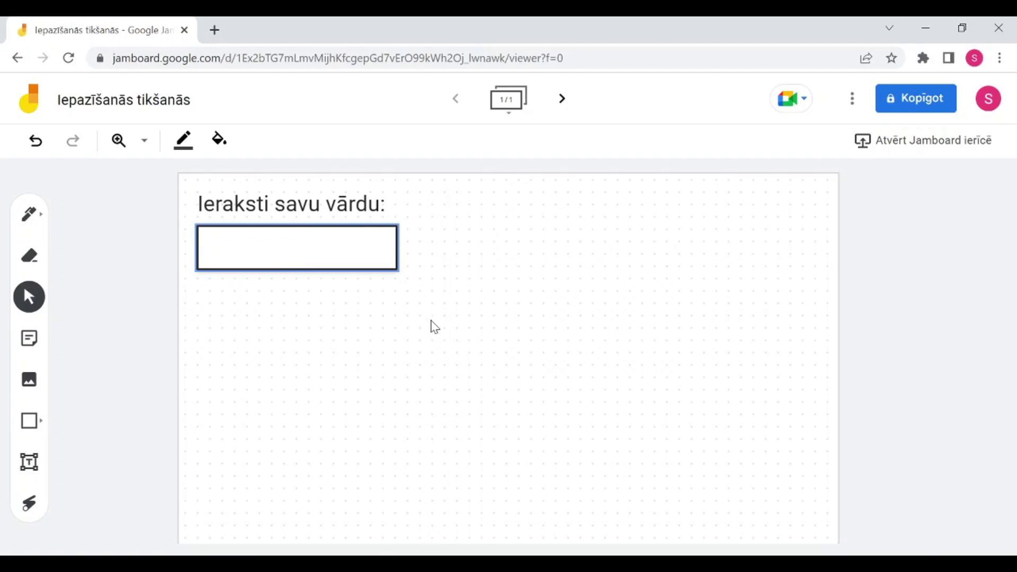
pyautogui.click(372, 263)
pyautogui.click(203, 169)
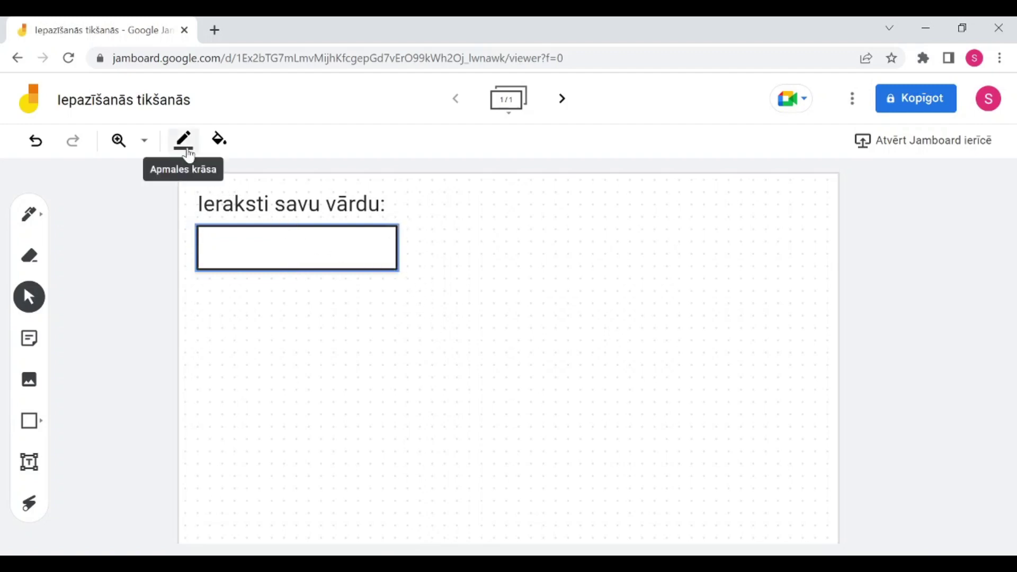
pyautogui.click(188, 149)
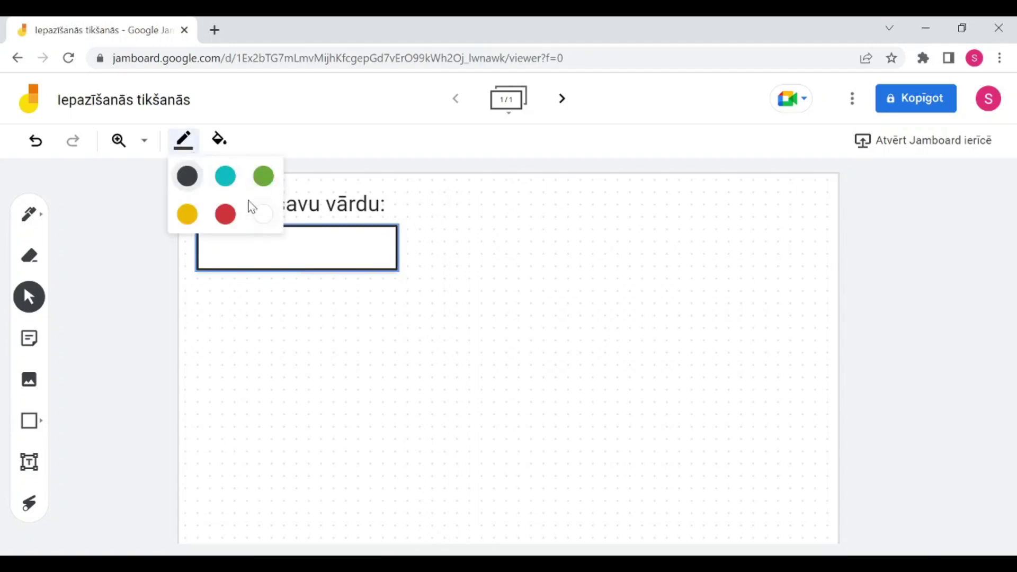
# Step: Try green and cyan fills on the rectangle, settling on a white fill
pyautogui.click(226, 214)
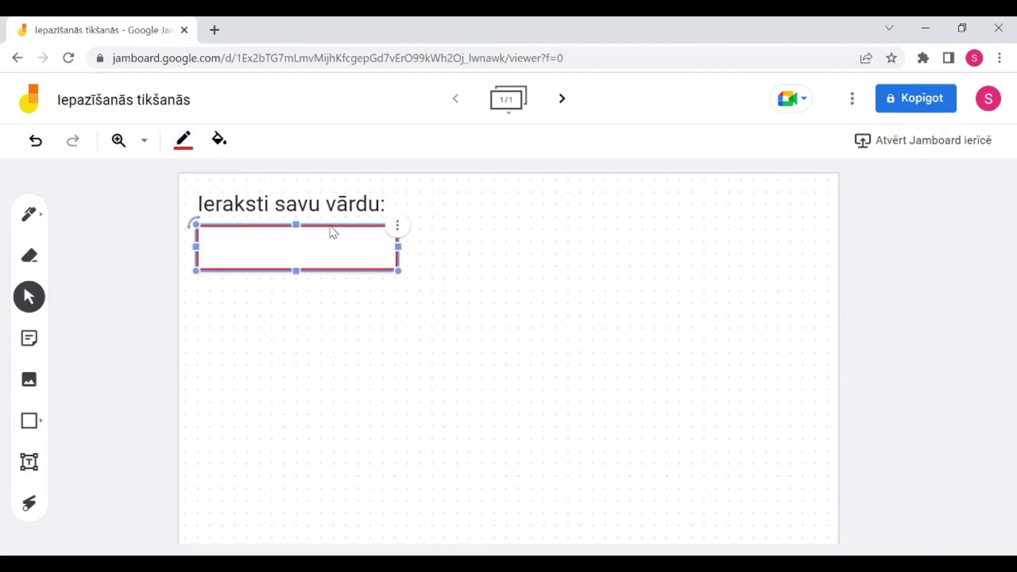
pyautogui.click(297, 179)
pyautogui.click(220, 142)
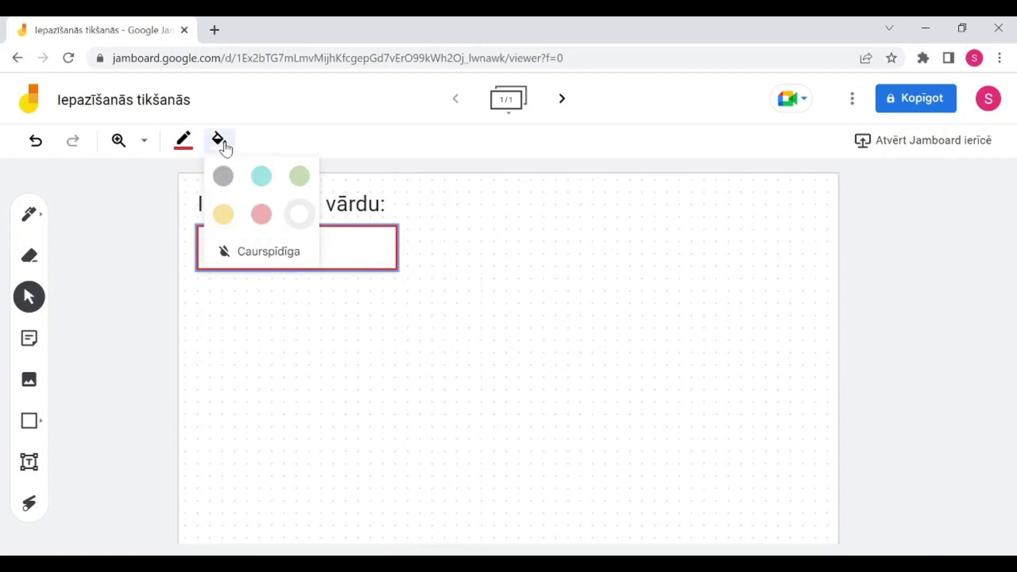
pyautogui.click(304, 182)
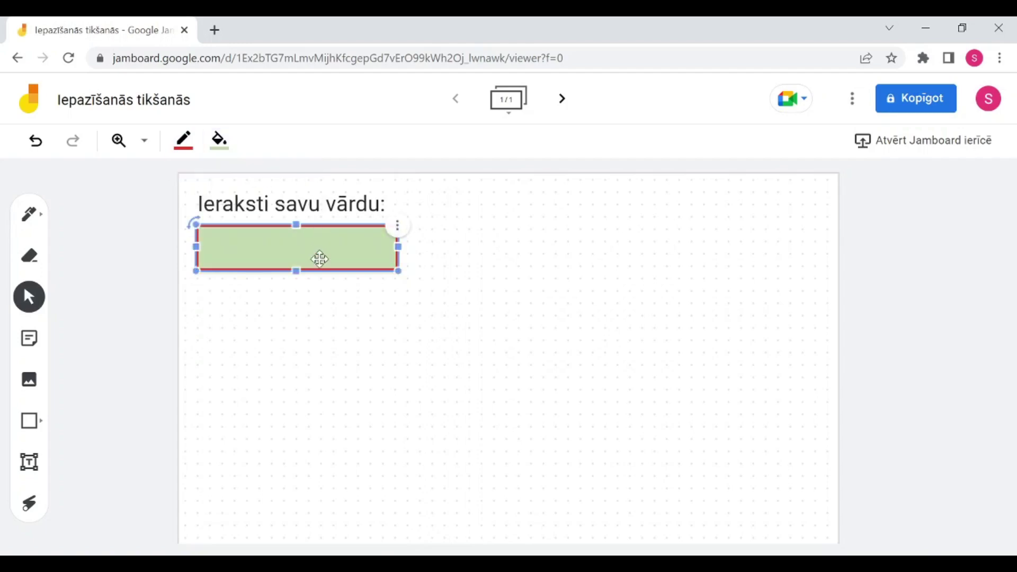
pyautogui.click(221, 144)
pyautogui.click(260, 176)
pyautogui.click(226, 144)
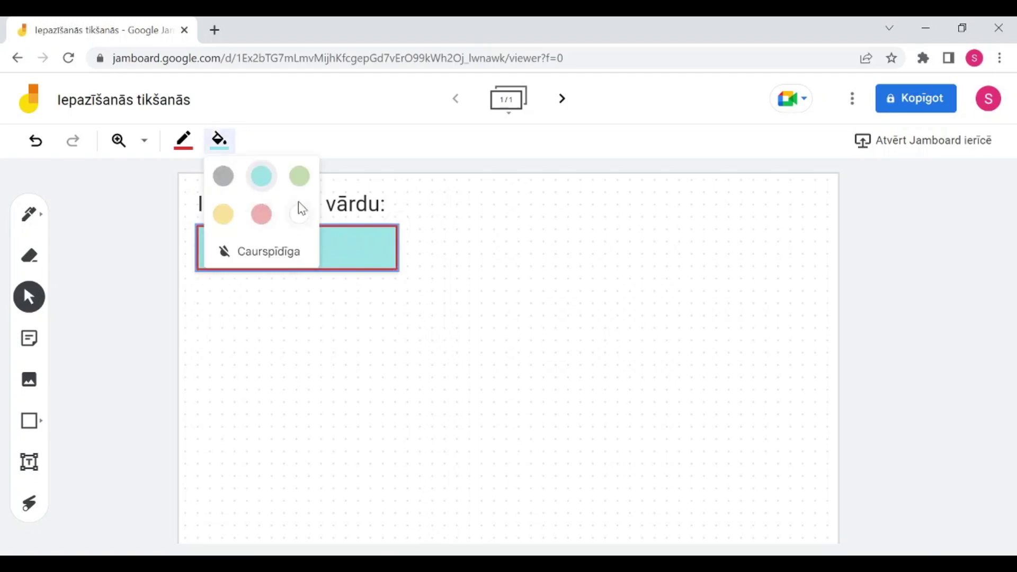
pyautogui.click(300, 213)
pyautogui.click(219, 140)
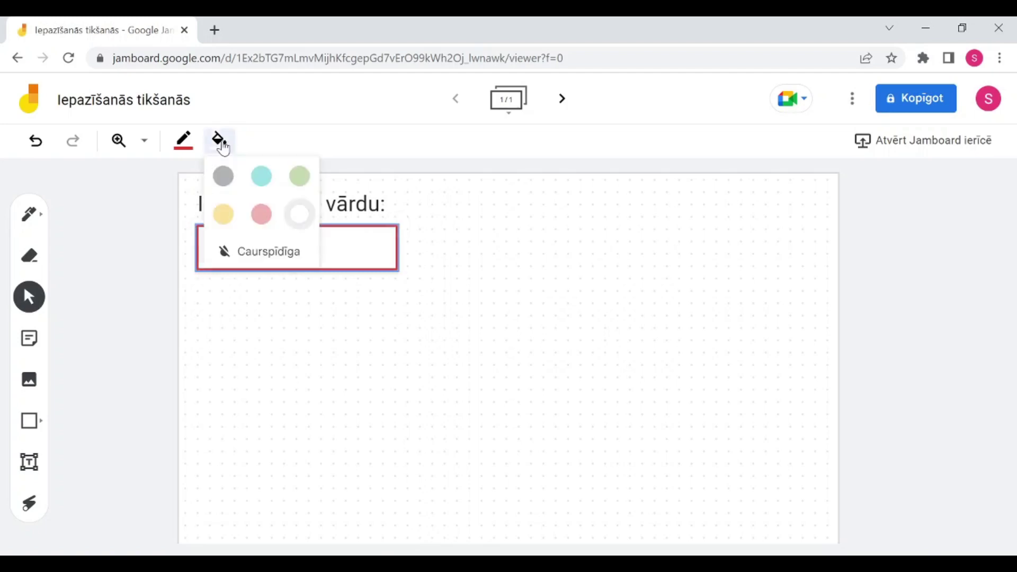
# Step: Set the rectangle's border colour to green
pyautogui.click(186, 141)
pyautogui.click(188, 176)
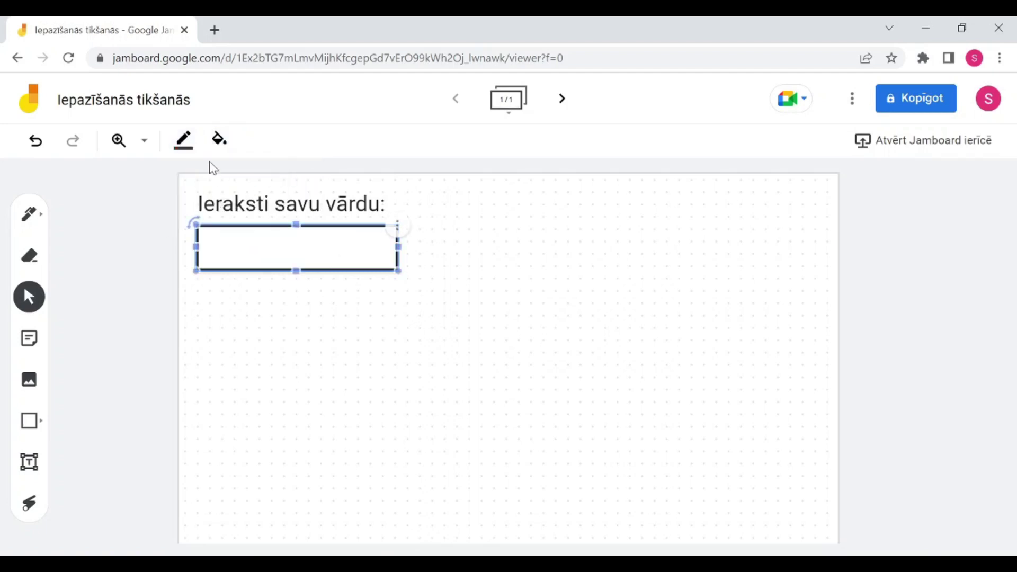
pyautogui.click(179, 150)
pyautogui.click(264, 179)
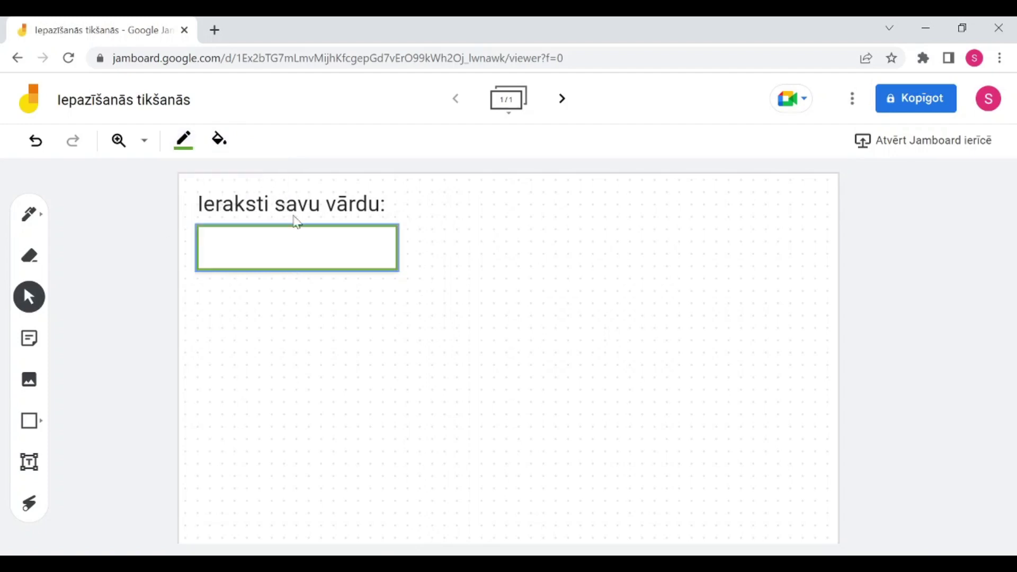
pyautogui.click(382, 323)
pyautogui.click(311, 249)
pyautogui.click(390, 243)
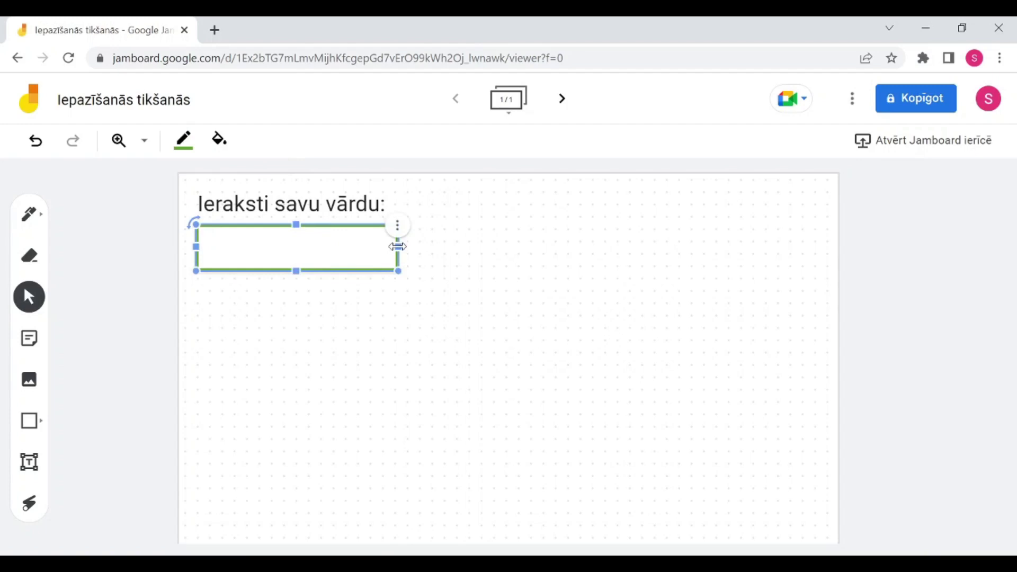
# Step: Drag the name box's corner to narrow it to the prompt's width, leaving it level
pyautogui.moveTo(399, 271); pyautogui.dragTo(387, 233)
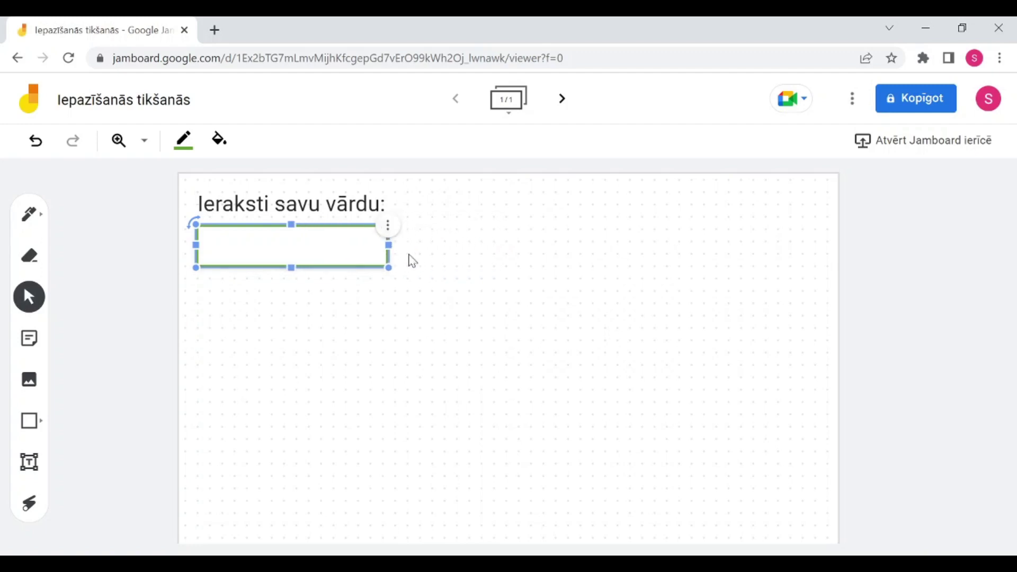
pyautogui.click(392, 231)
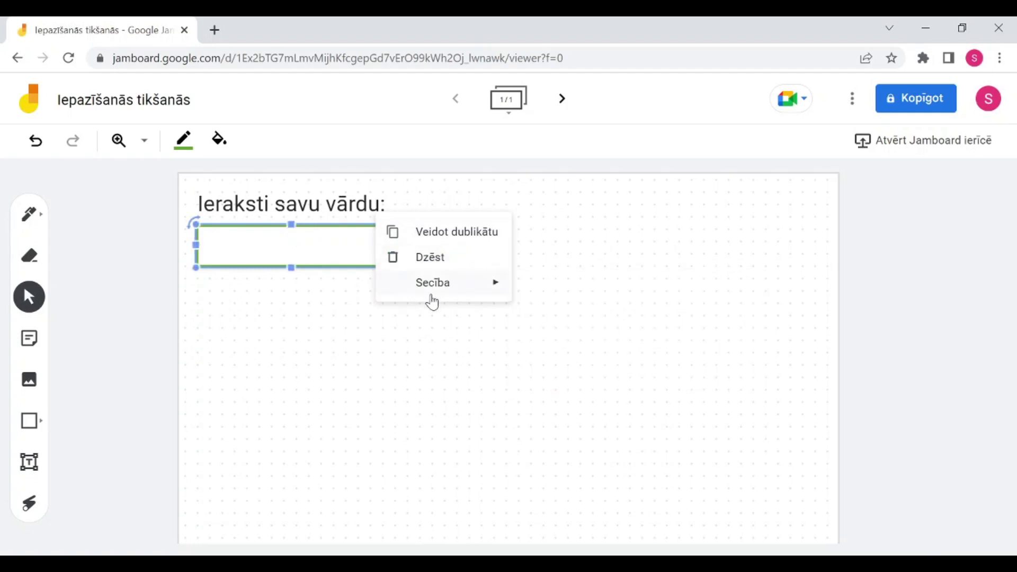
pyautogui.moveTo(432, 297)
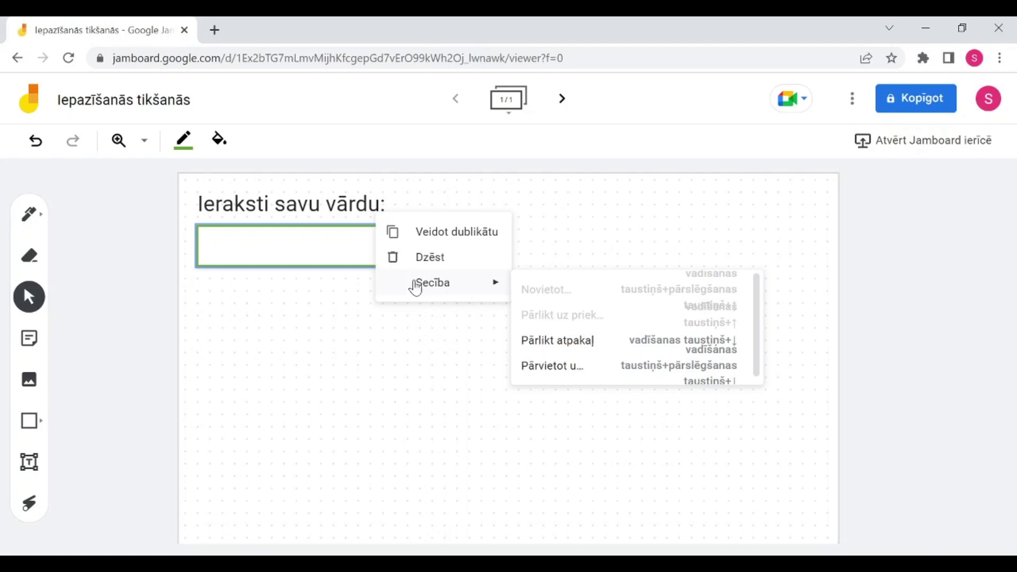
pyautogui.click(265, 250)
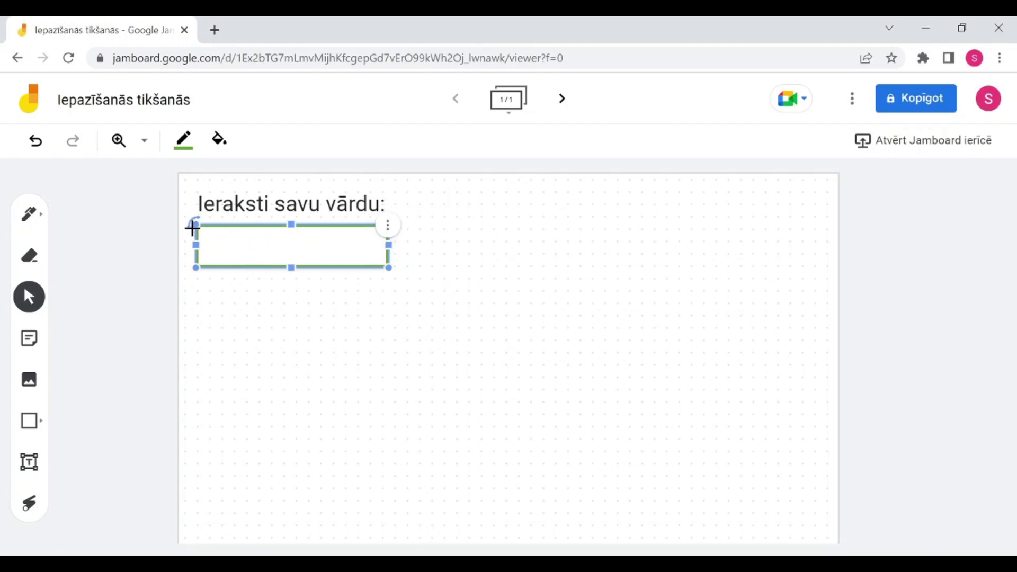
pyautogui.moveTo(194, 225); pyautogui.dragTo(154, 218)
pyautogui.click(198, 349)
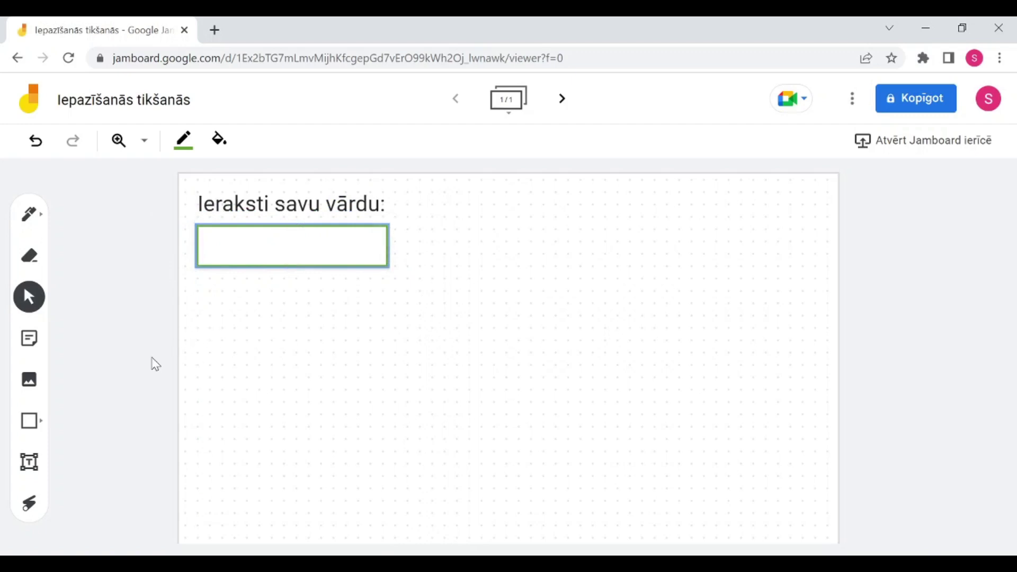
# Step: Upload bananas-3474872_640.jpg from Downloads onto the frame as an image
pyautogui.click(29, 387)
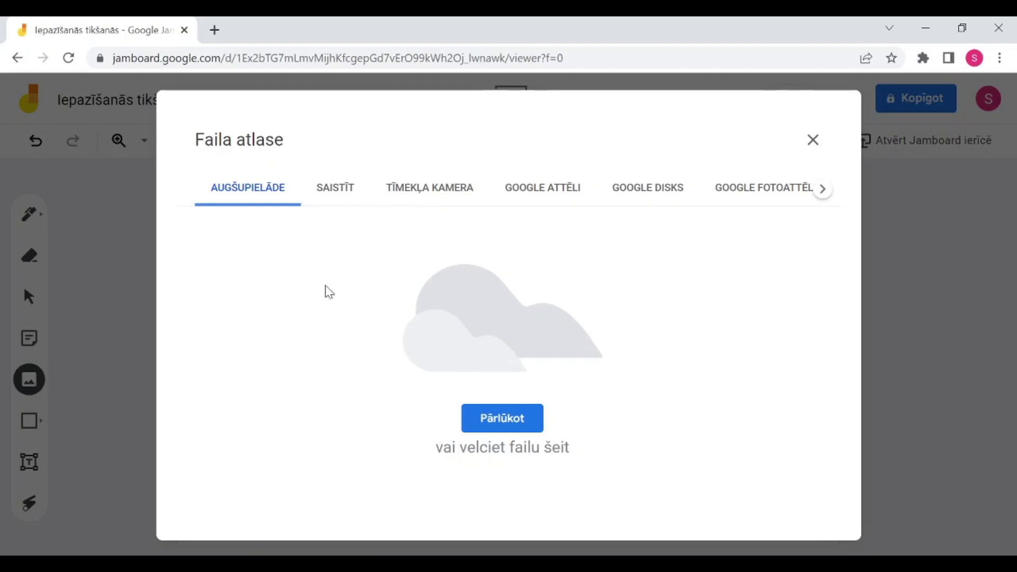
pyautogui.click(486, 422)
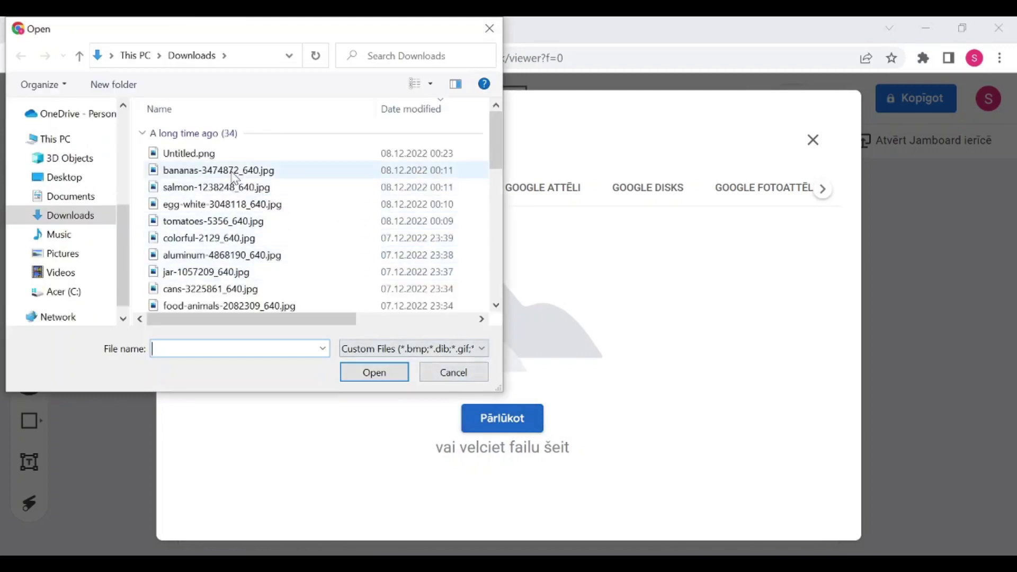
pyautogui.click(228, 170)
pyautogui.click(387, 374)
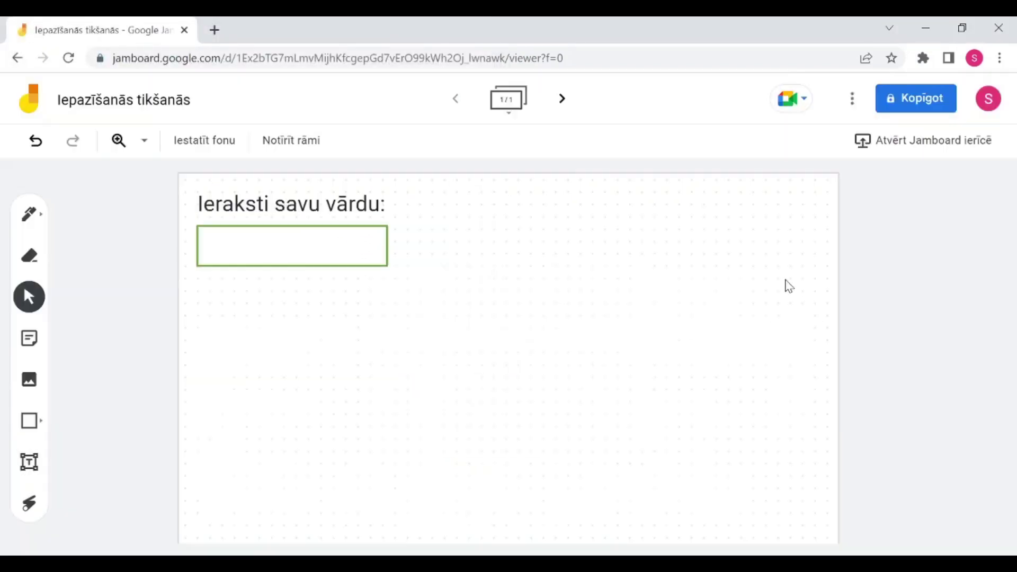
# Step: Shrink the banana photo to the name box's width and place it below with a gap
pyautogui.moveTo(569, 320); pyautogui.dragTo(395, 327)
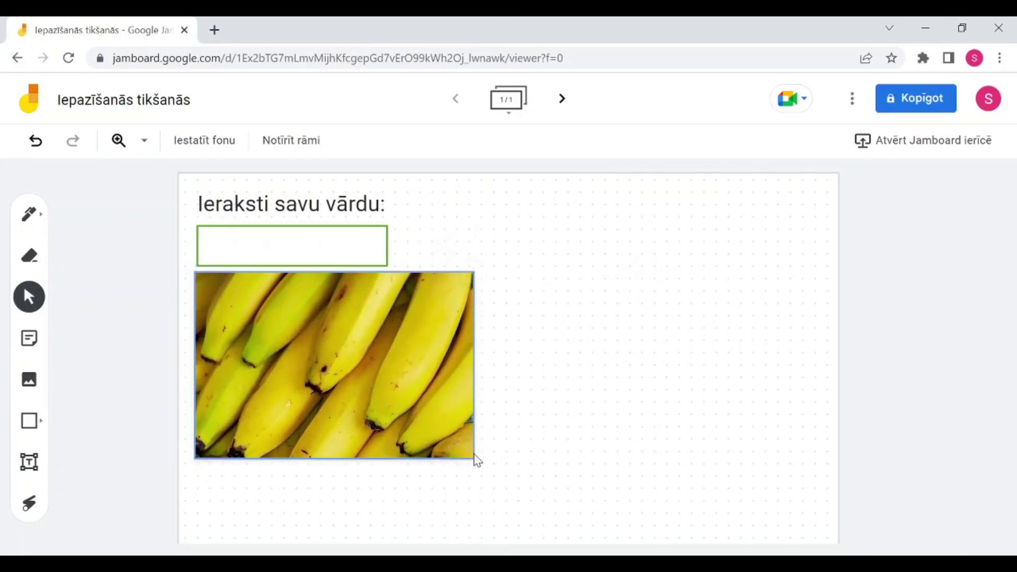
pyautogui.moveTo(474, 459); pyautogui.dragTo(386, 402)
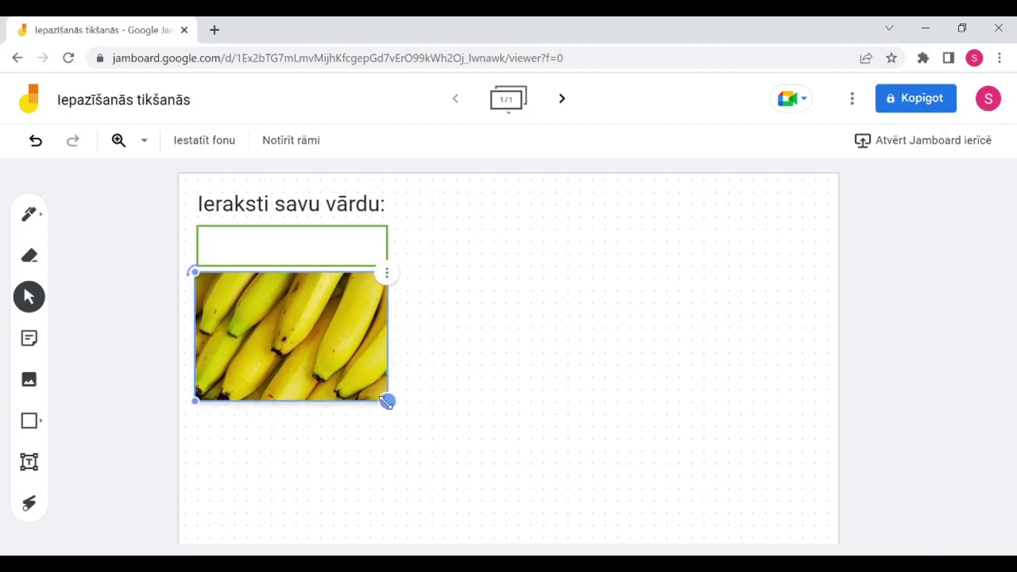
pyautogui.moveTo(325, 383)
pyautogui.mouseDown()
pyautogui.moveTo(424, 368)
pyautogui.moveTo(411, 400)
pyautogui.moveTo(320, 381)
pyautogui.mouseUp()
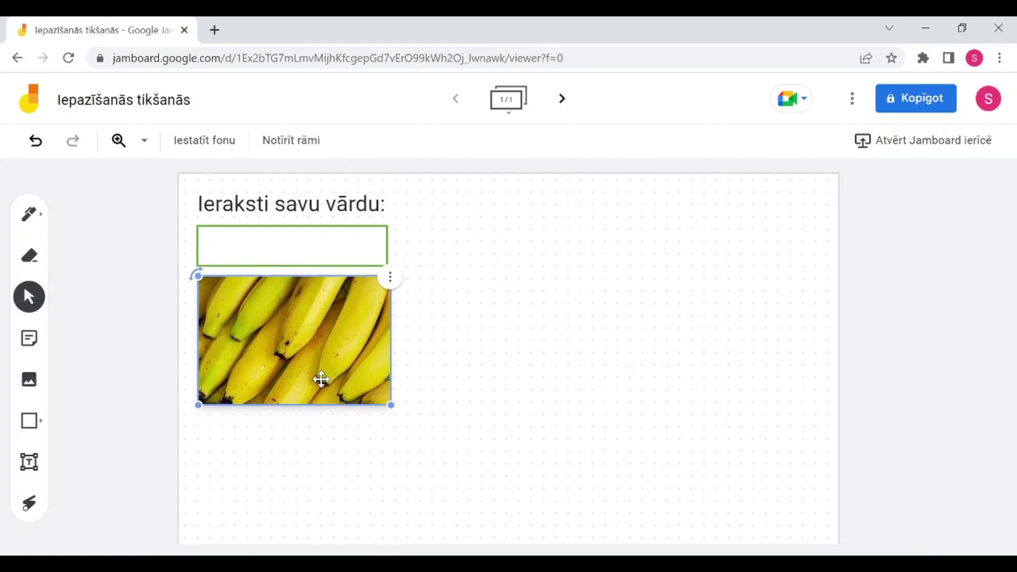
pyautogui.click(391, 279)
pyautogui.click(444, 280)
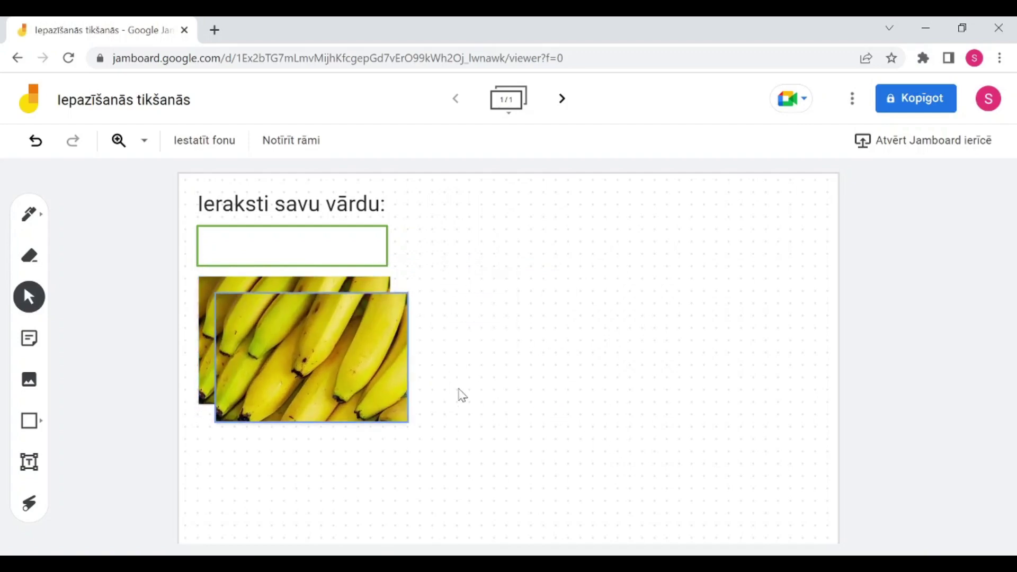
pyautogui.press('Delete')
pyautogui.click(361, 363)
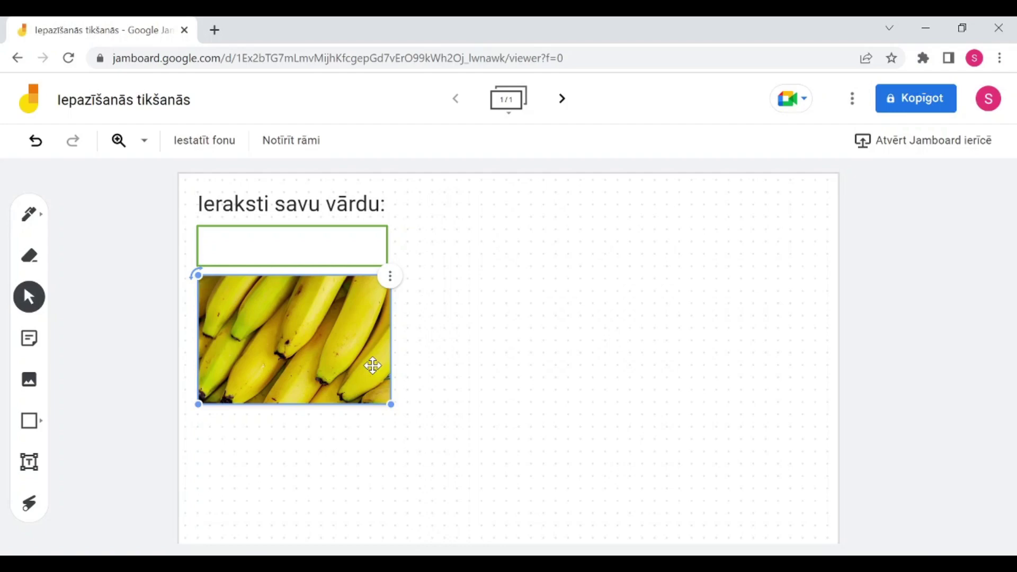
pyautogui.moveTo(336, 341); pyautogui.dragTo(337, 371)
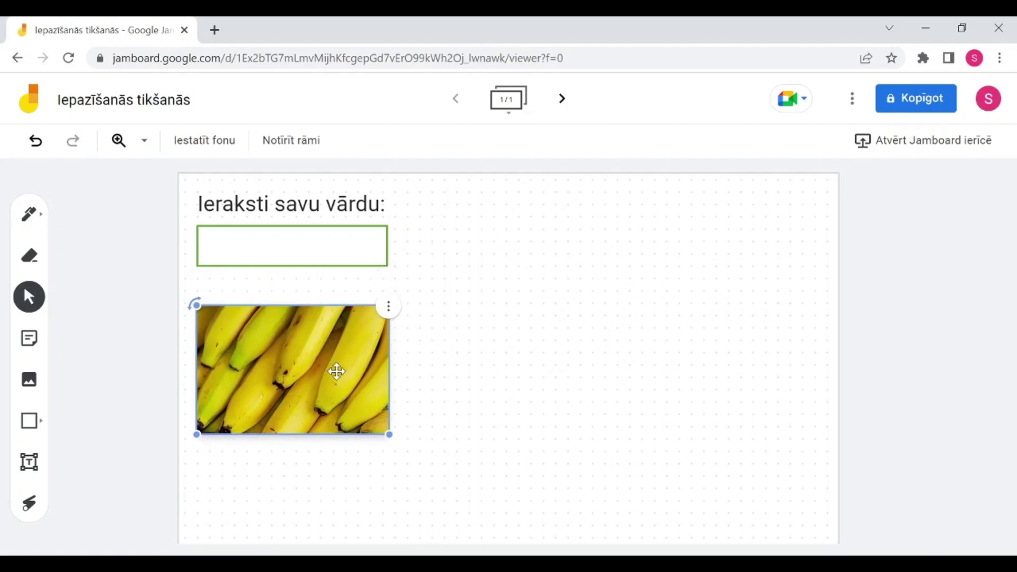
# Step: Duplicate the 'Ieraksti savu vārdu:' heading above the banana photo and retype it as 'Pievieno foto!'
pyautogui.click(312, 204)
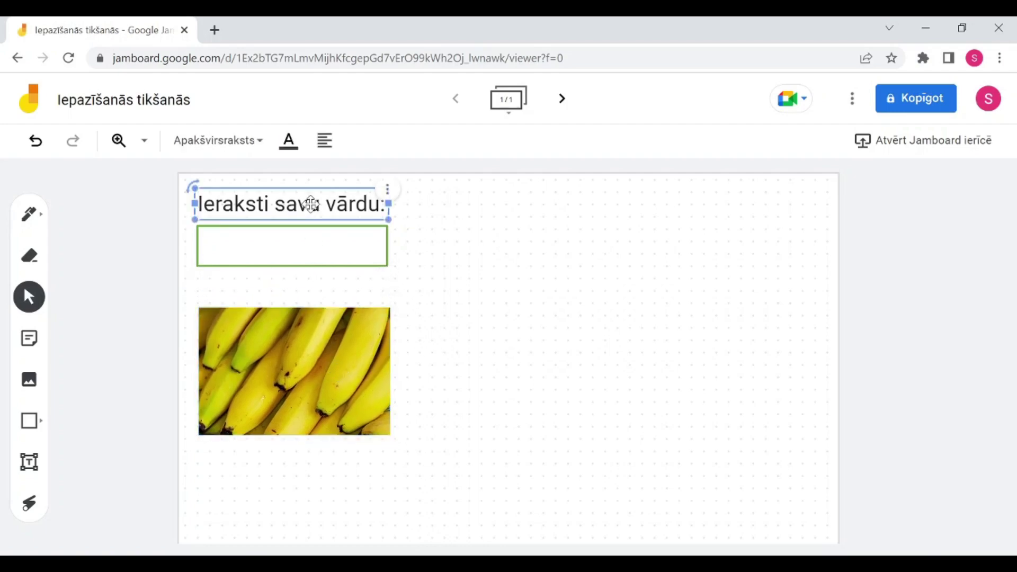
pyautogui.hotkey('ctrl', 'd')
pyautogui.moveTo(320, 218); pyautogui.dragTo(321, 294)
pyautogui.press('Return')
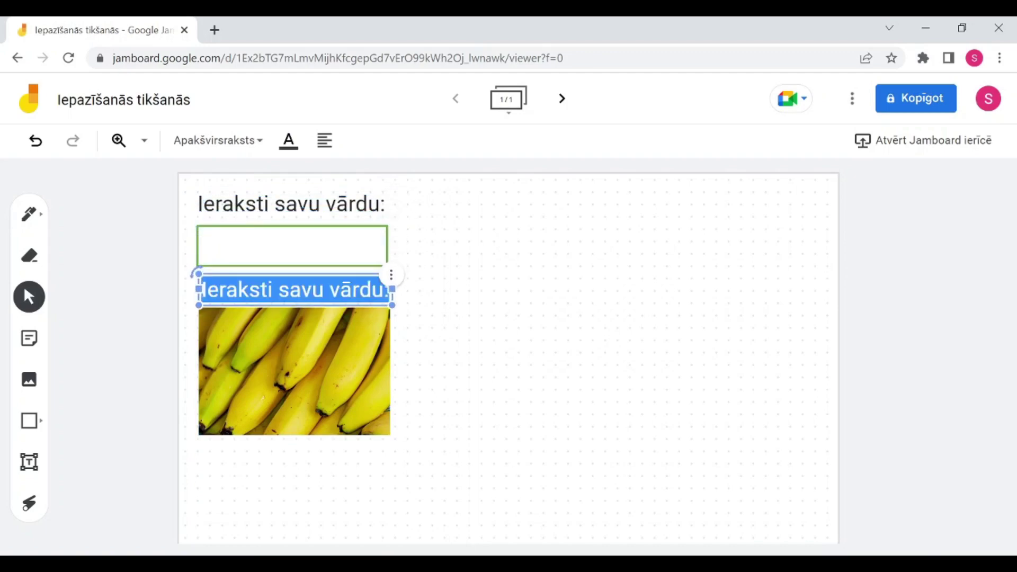
pyautogui.write('Pievie')
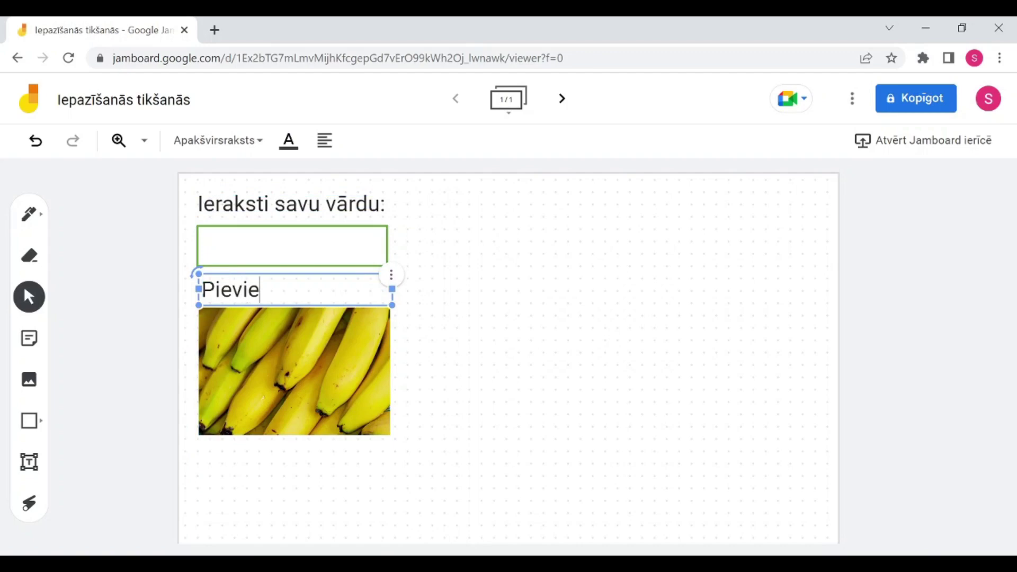
pyautogui.write('no foto!')
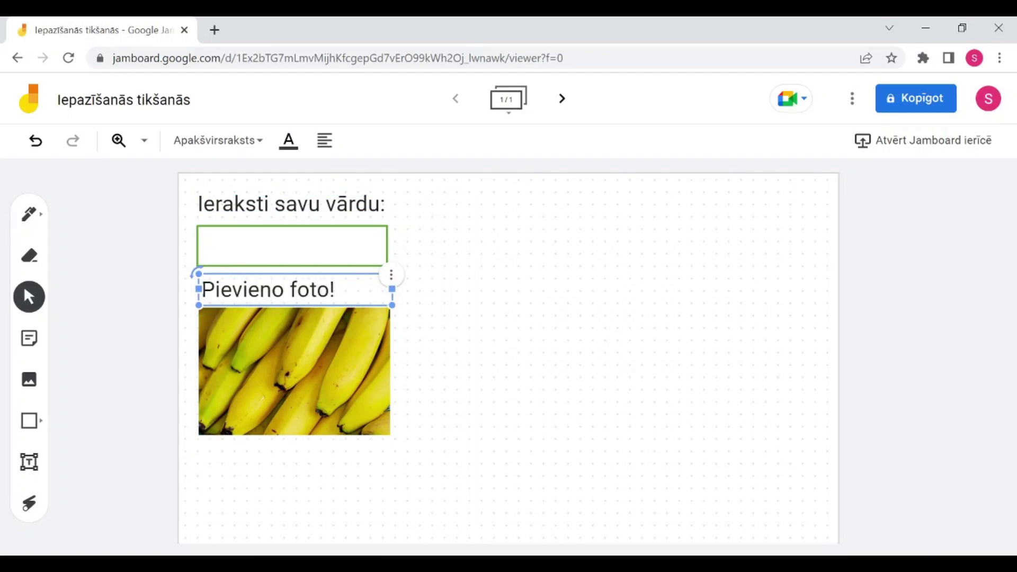
pyautogui.click(525, 322)
pyautogui.moveTo(345, 291); pyautogui.dragTo(352, 294)
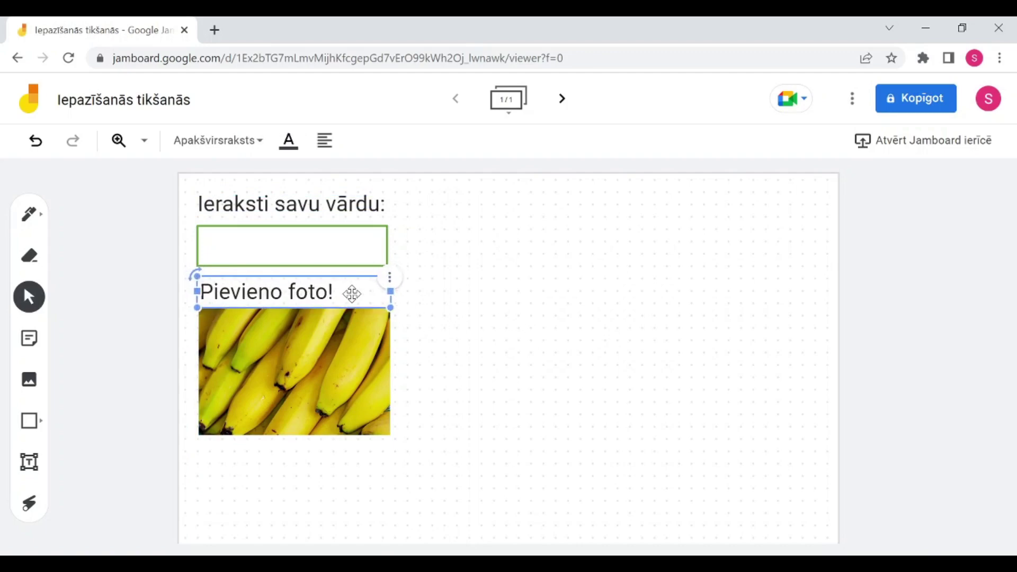
pyautogui.click(480, 316)
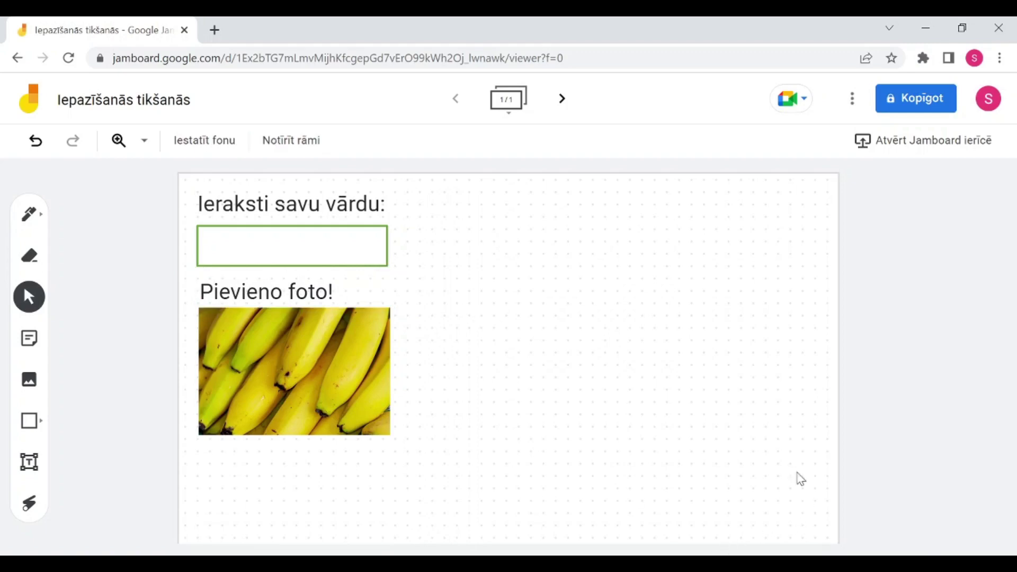
# Step: Create a green sticky note reading 'Šis ir ļoti svarīgs teksts par banāniem!' and discard the extra empty note
pyautogui.click(30, 343)
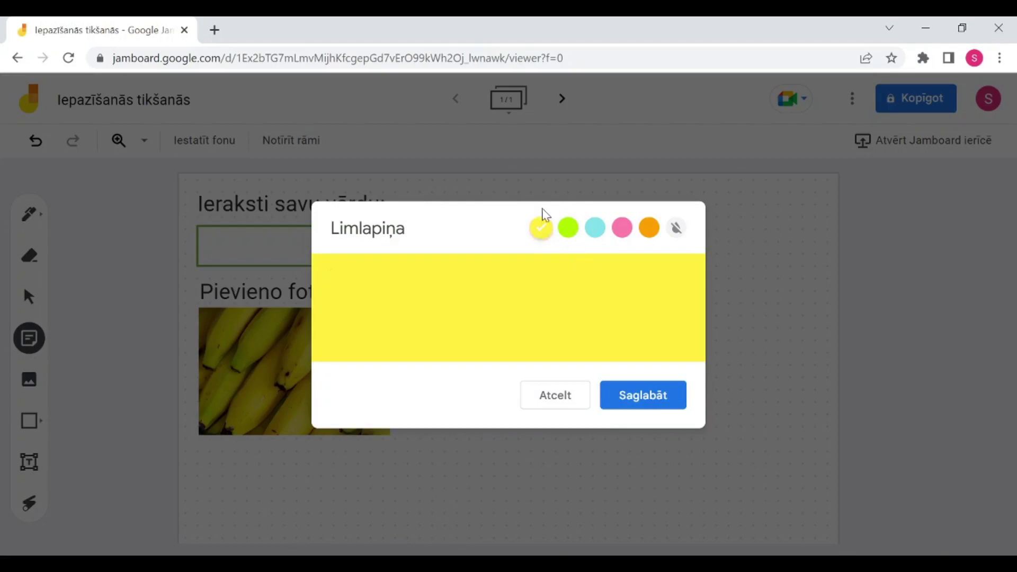
pyautogui.click(568, 228)
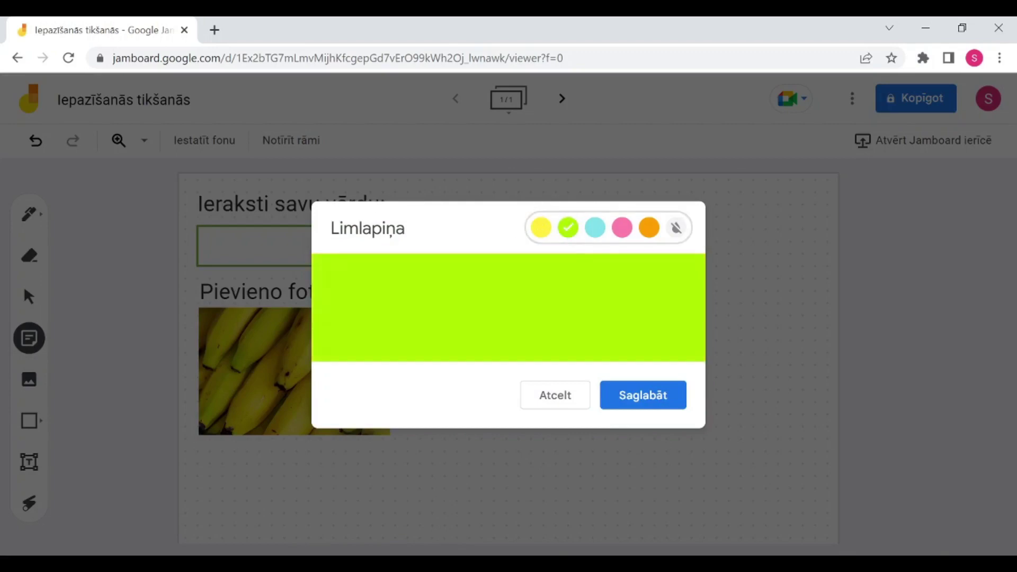
pyautogui.click(331, 277)
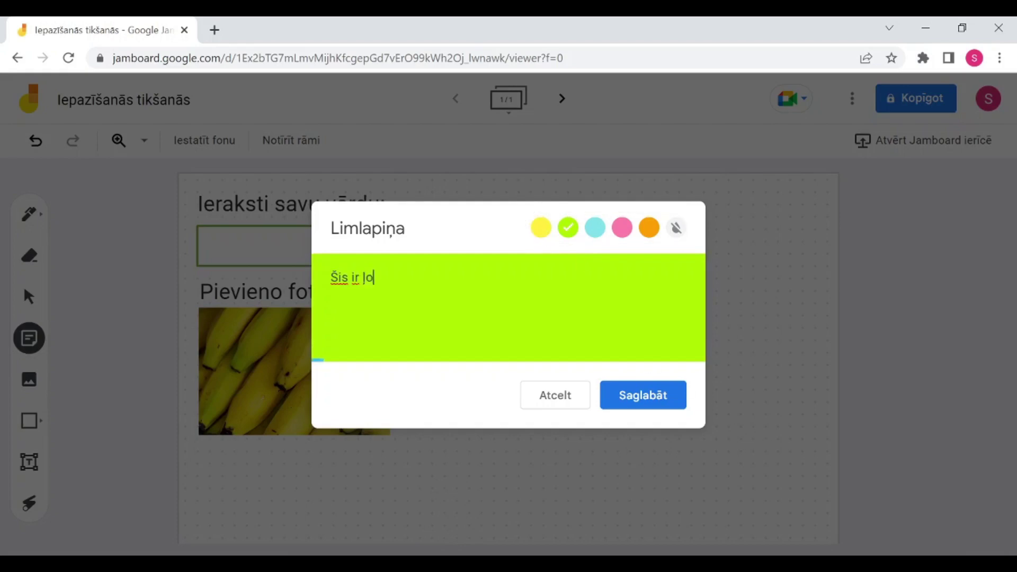
pyautogui.write('Šis ir ļoti svari')
pyautogui.write('gs tek')
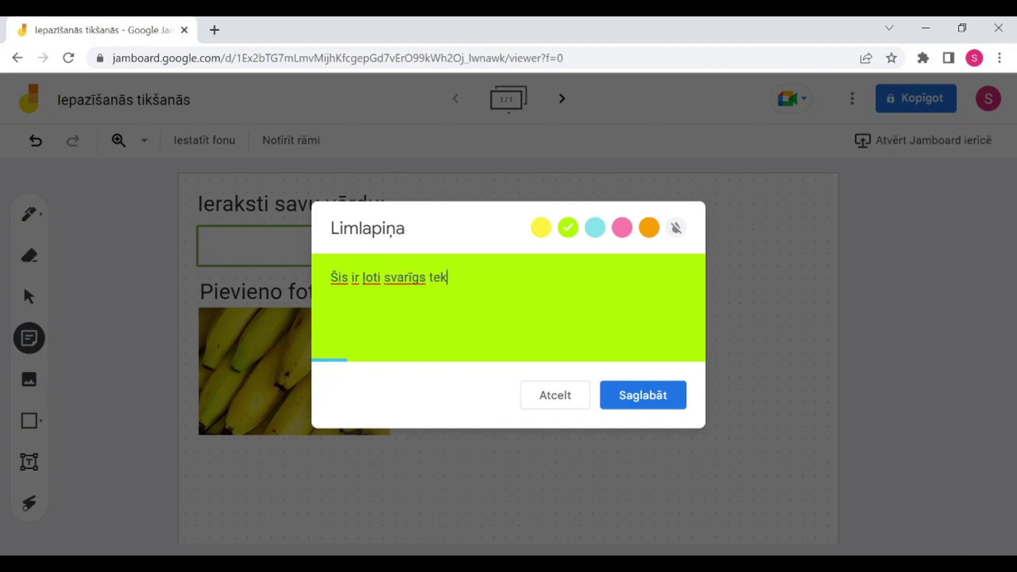
pyautogui.write('sts par banāniem')
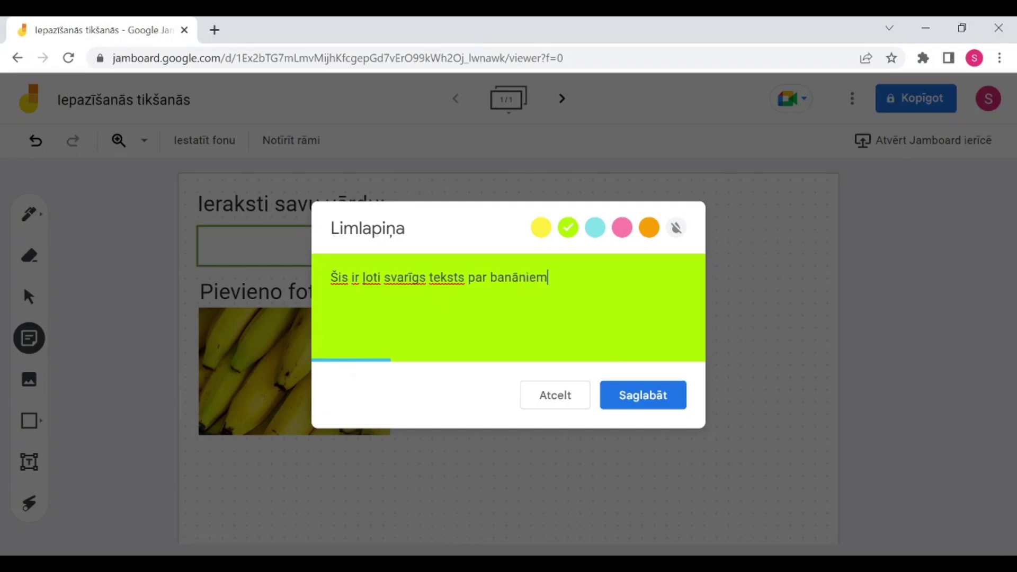
pyautogui.write('!')
pyautogui.click(644, 398)
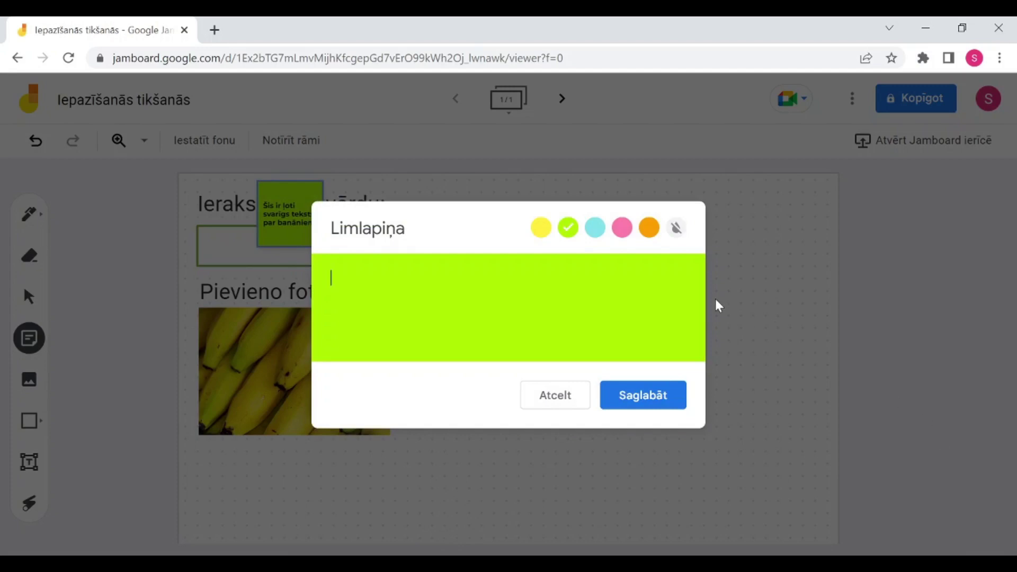
pyautogui.click(758, 307)
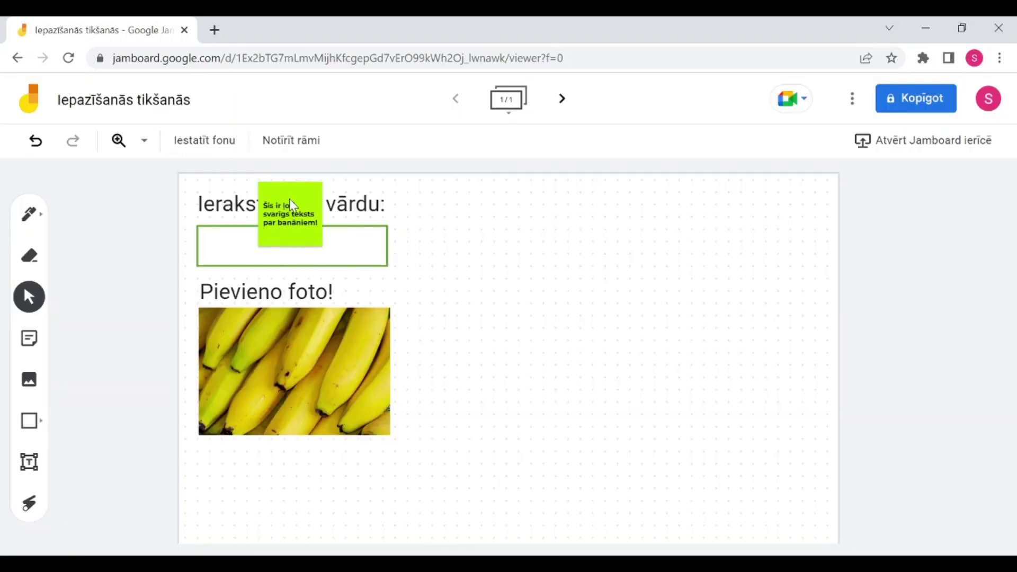
# Step: Tilt and enlarge the green banana note, placing it in the frame's top-right corner
pyautogui.moveTo(289, 202); pyautogui.dragTo(444, 221)
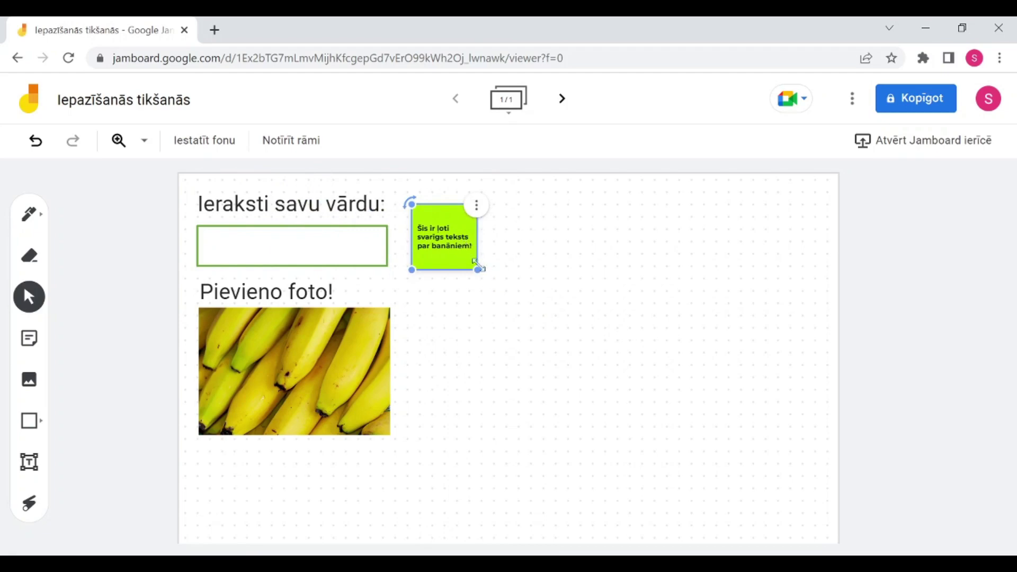
pyautogui.moveTo(411, 201)
pyautogui.mouseDown()
pyautogui.moveTo(368, 237)
pyautogui.moveTo(381, 212)
pyautogui.moveTo(427, 199)
pyautogui.mouseUp()
pyautogui.moveTo(445, 238); pyautogui.dragTo(386, 307)
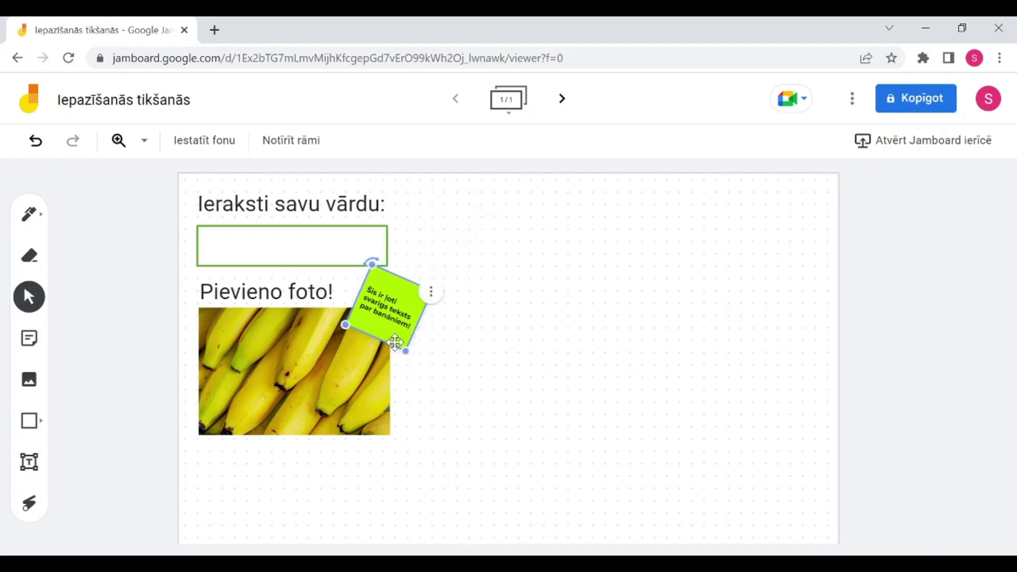
pyautogui.moveTo(408, 354); pyautogui.dragTo(490, 455)
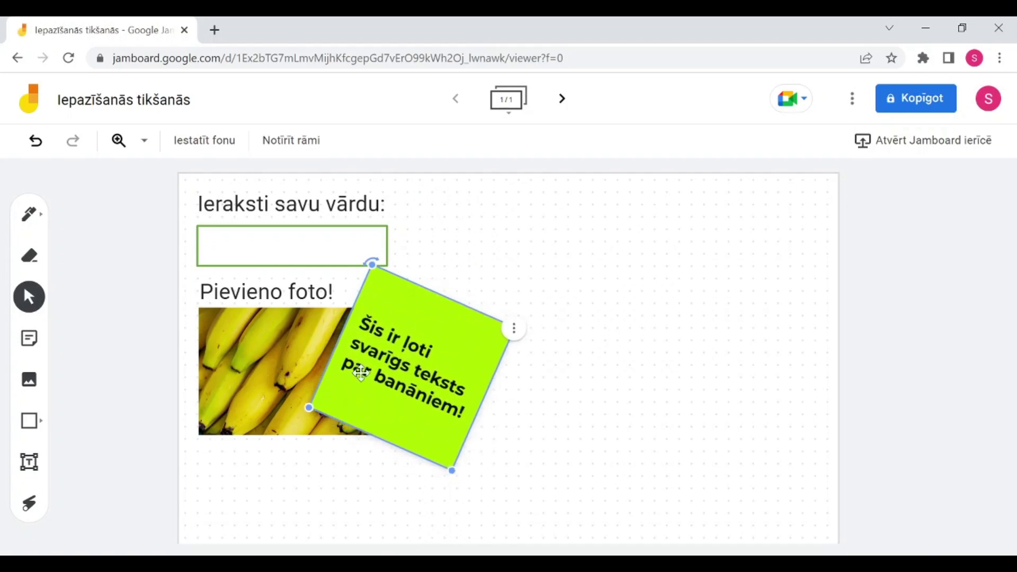
pyautogui.moveTo(408, 387); pyautogui.dragTo(777, 258)
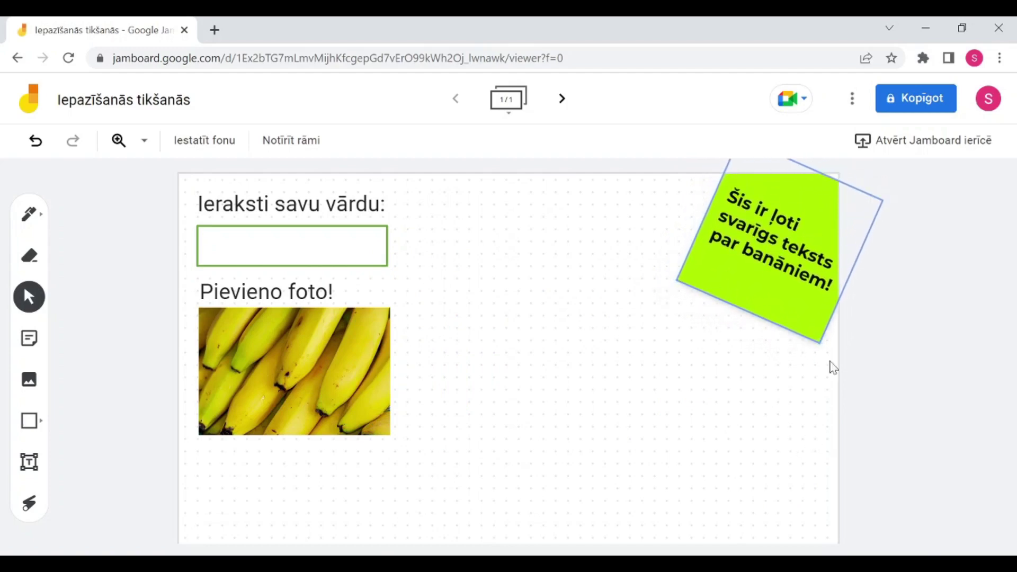
pyautogui.click(826, 236)
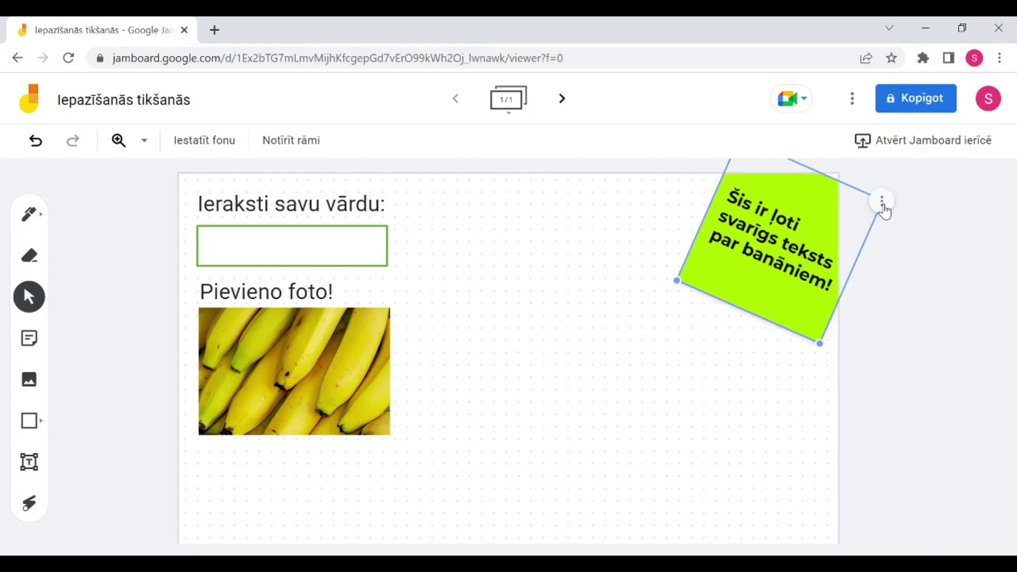
pyautogui.click(883, 202)
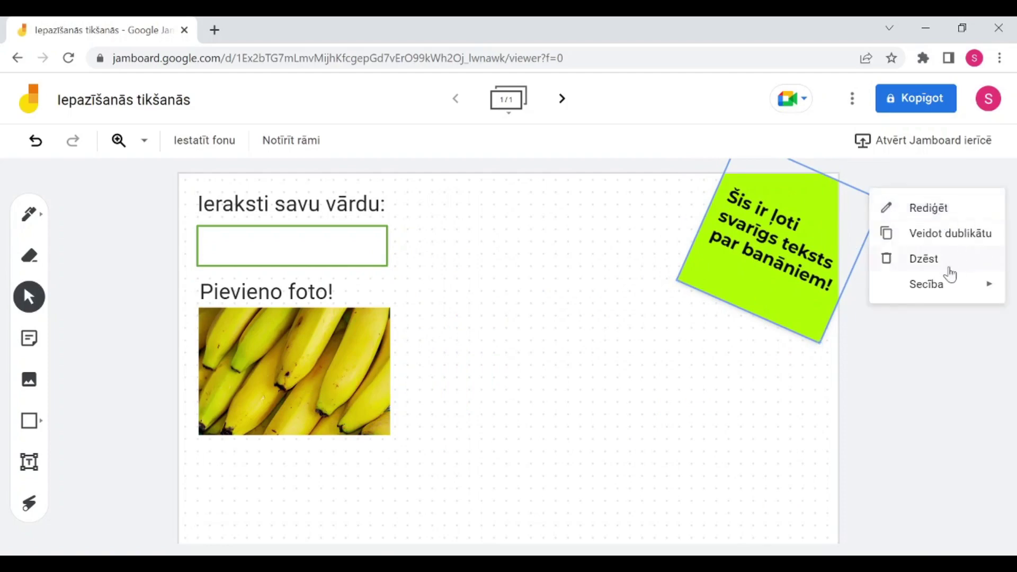
pyautogui.moveTo(965, 293)
# Step: Recolour the banana sticky note yellow in the Limlapiņa dialog and nudge it slightly up-right
pyautogui.click(701, 446)
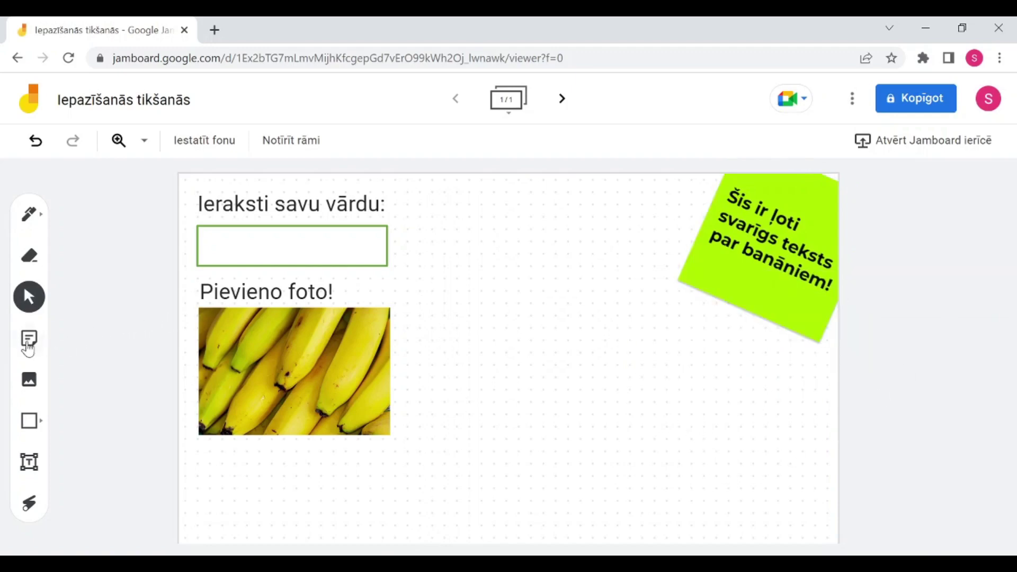
pyautogui.click(722, 271)
pyautogui.click(727, 275)
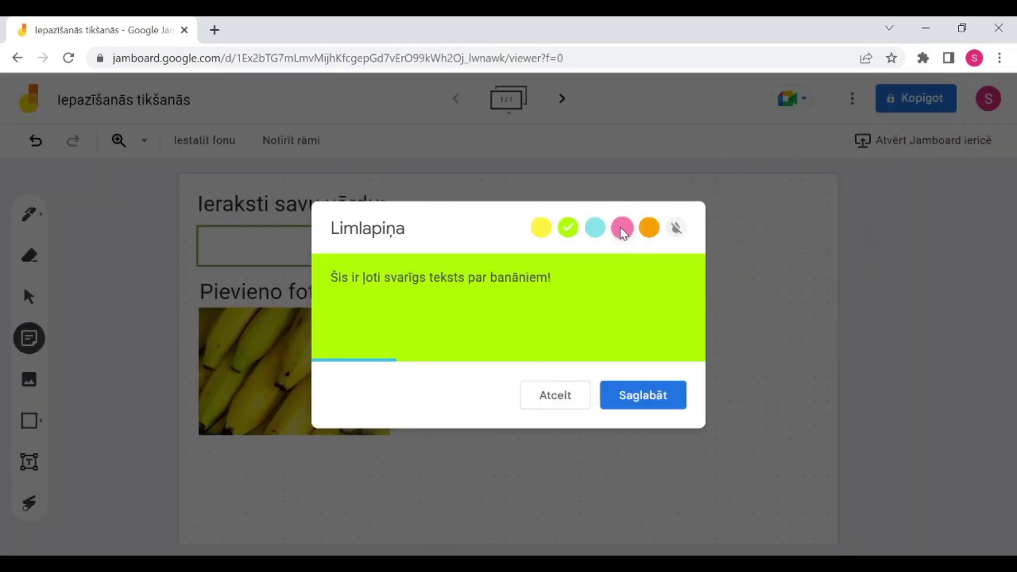
pyautogui.click(541, 229)
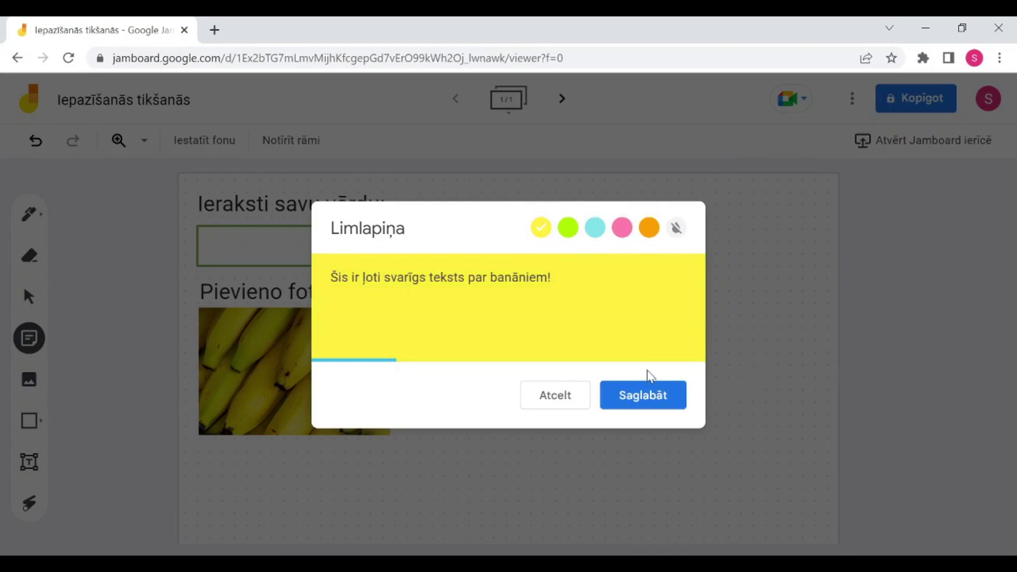
pyautogui.click(667, 392)
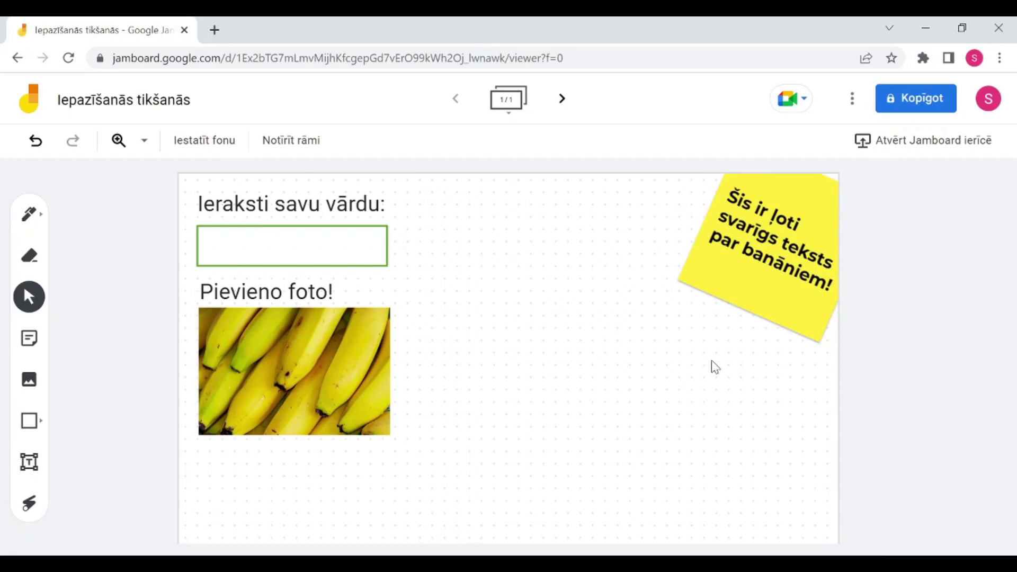
pyautogui.moveTo(770, 283); pyautogui.dragTo(775, 275)
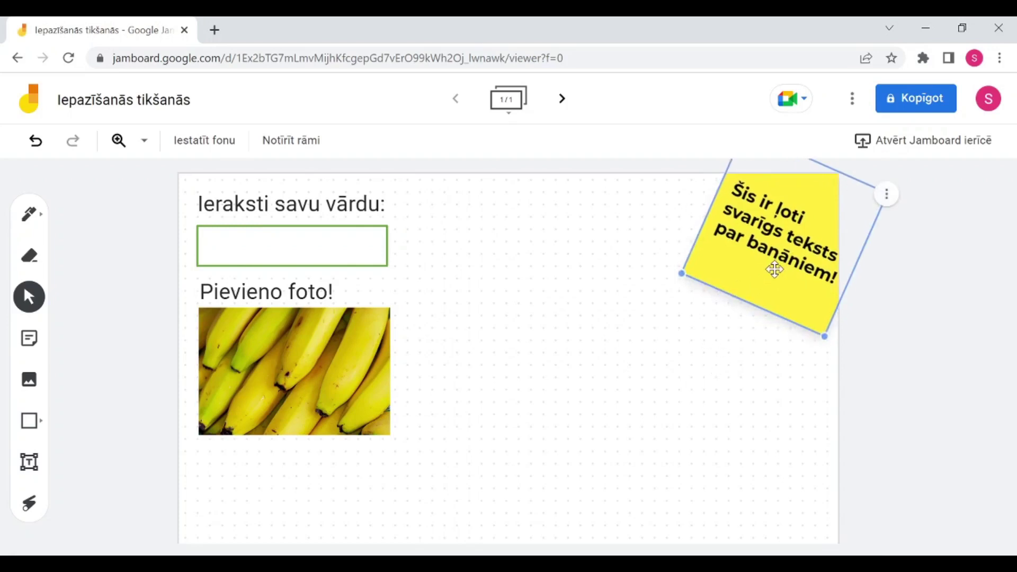
pyautogui.click(717, 339)
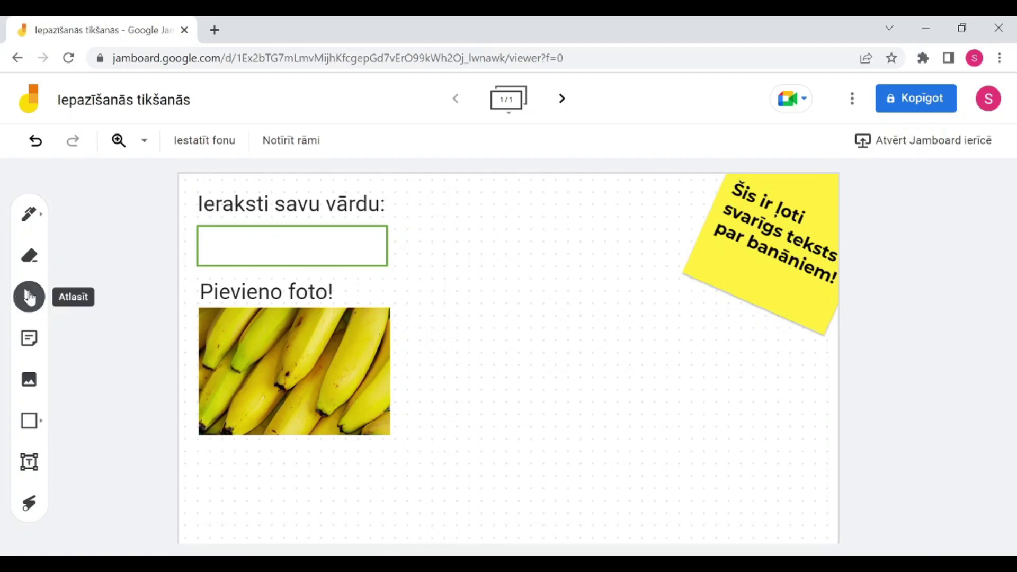
# Step: Nudge the banana photo and draw an orange highlighter stroke across the frame
pyautogui.moveTo(312, 368)
pyautogui.mouseDown()
pyautogui.moveTo(341, 409)
pyautogui.moveTo(281, 364)
pyautogui.moveTo(300, 363)
pyautogui.mouseUp()
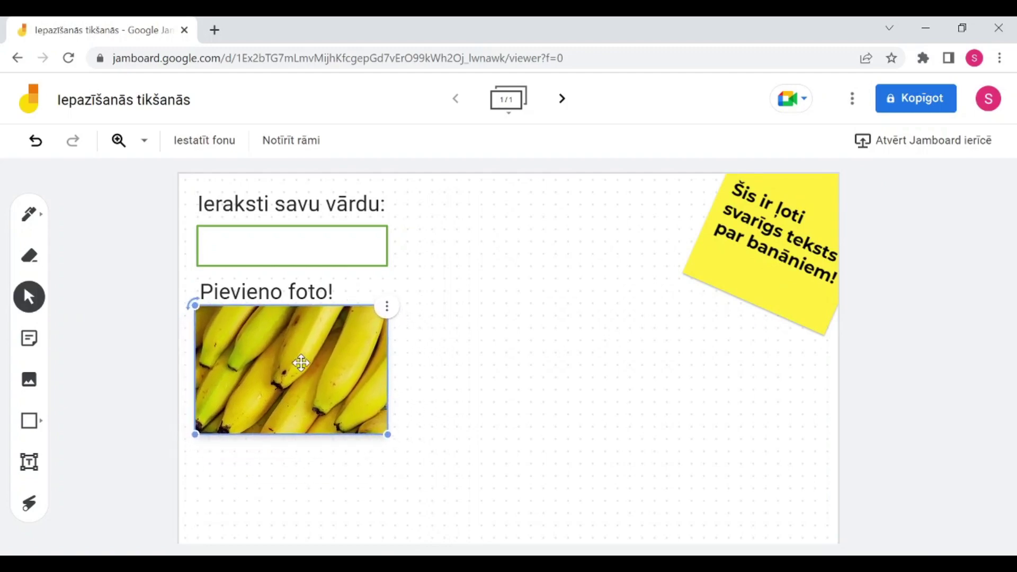
pyautogui.click(32, 262)
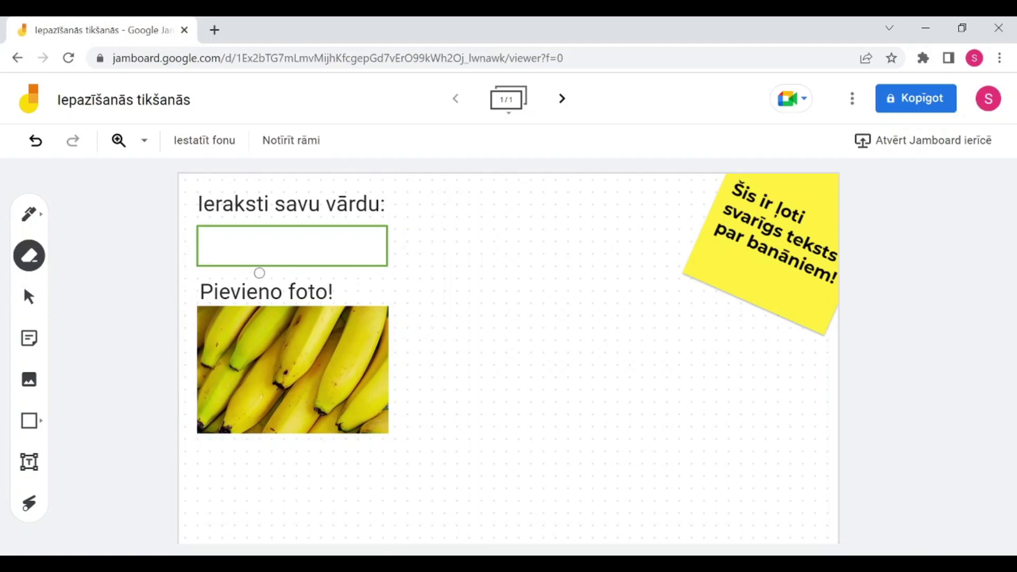
pyautogui.click(35, 221)
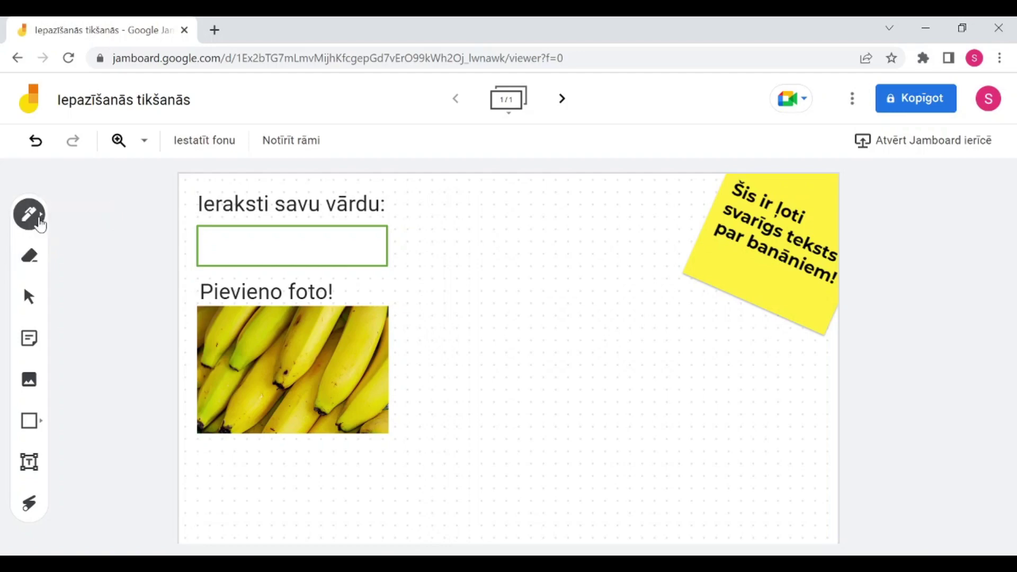
pyautogui.click(41, 225)
pyautogui.click(33, 217)
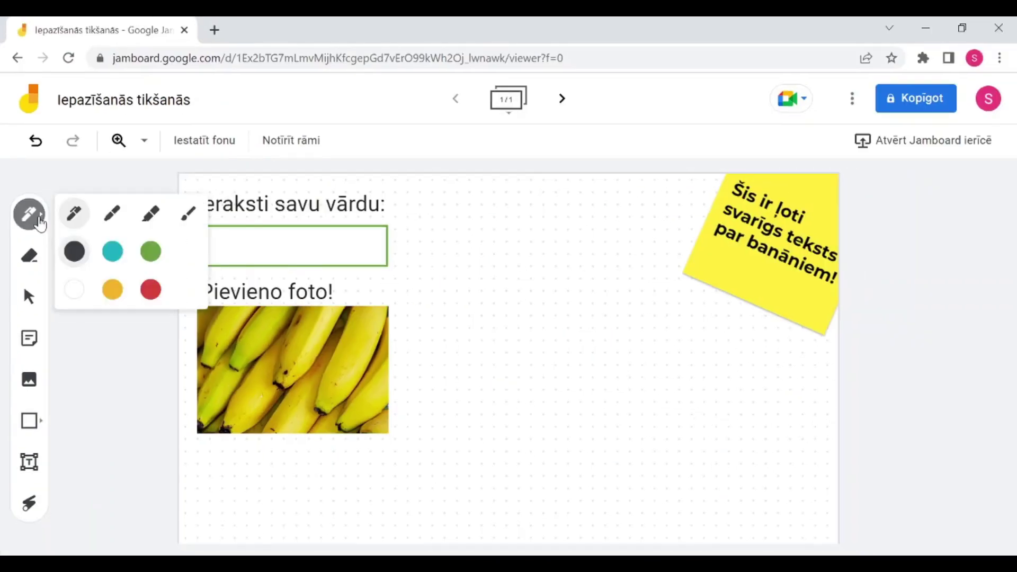
pyautogui.click(150, 213)
pyautogui.click(112, 290)
pyautogui.moveTo(410, 284)
pyautogui.mouseDown()
pyautogui.moveTo(265, 270)
pyautogui.moveTo(454, 289)
pyautogui.moveTo(460, 344)
pyautogui.moveTo(631, 402)
pyautogui.moveTo(597, 270)
pyautogui.moveTo(515, 218)
pyautogui.moveTo(445, 326)
pyautogui.moveTo(536, 380)
pyautogui.moveTo(563, 242)
pyautogui.moveTo(696, 309)
pyautogui.moveTo(510, 370)
pyautogui.moveTo(681, 345)
pyautogui.moveTo(490, 393)
pyautogui.moveTo(695, 482)
pyautogui.moveTo(755, 476)
pyautogui.mouseUp()
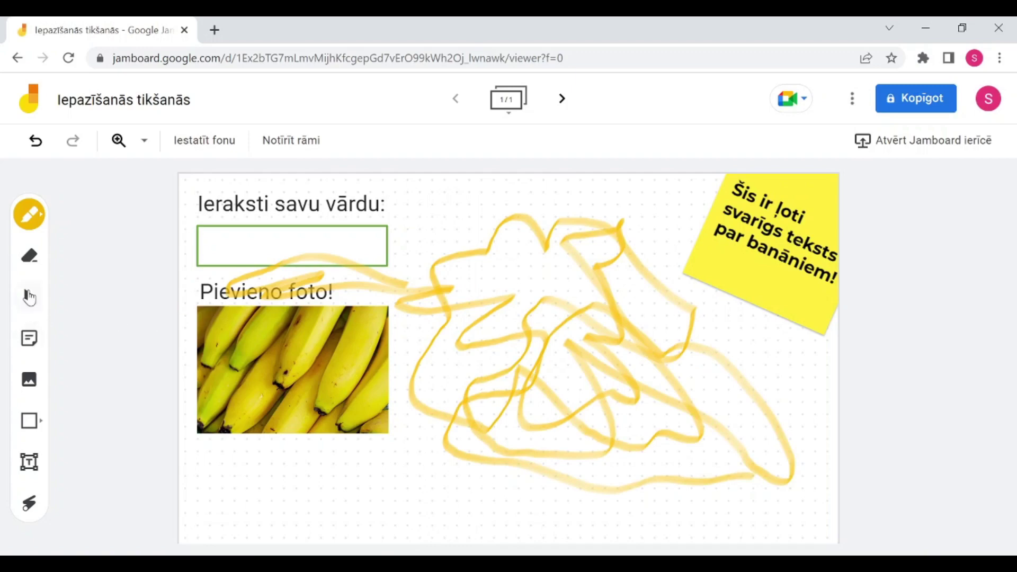
# Step: Erase the highlighter marks, then undo the whole highlighter scribble
pyautogui.click(29, 256)
pyautogui.moveTo(210, 257)
pyautogui.mouseDown()
pyautogui.moveTo(256, 277)
pyautogui.moveTo(225, 298)
pyautogui.moveTo(289, 298)
pyautogui.moveTo(261, 294)
pyautogui.mouseUp()
pyautogui.moveTo(368, 323)
pyautogui.mouseDown()
pyautogui.moveTo(334, 286)
pyautogui.moveTo(229, 292)
pyautogui.moveTo(259, 276)
pyautogui.moveTo(224, 292)
pyautogui.mouseUp()
pyautogui.moveTo(288, 272)
pyautogui.mouseDown()
pyautogui.moveTo(216, 282)
pyautogui.moveTo(324, 258)
pyautogui.moveTo(260, 267)
pyautogui.mouseUp()
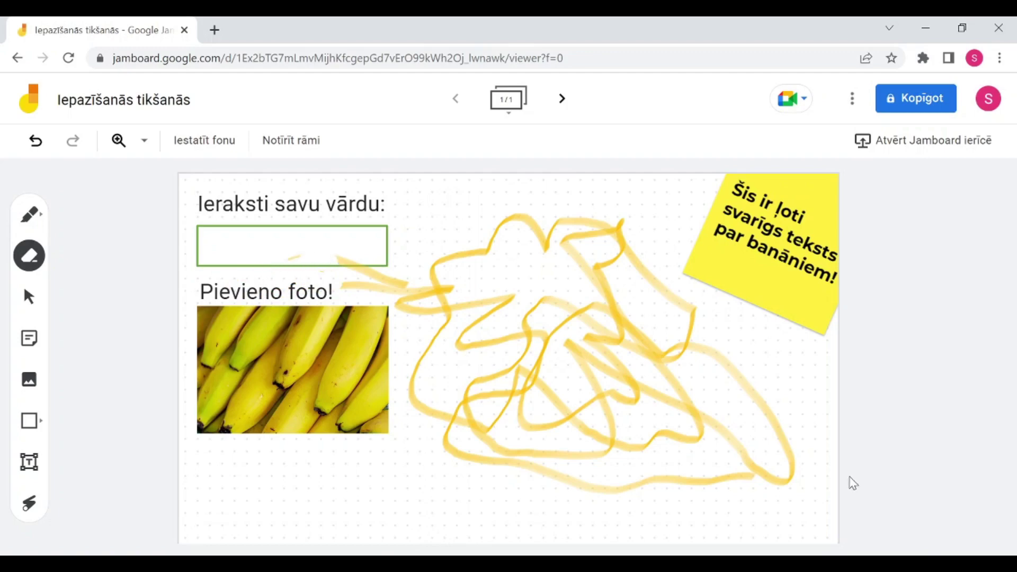
pyautogui.hotkey('ctrl', 'z')
pyautogui.hotkey('ctrl', 'z')
pyautogui.hotkey('ctrl', 'z')
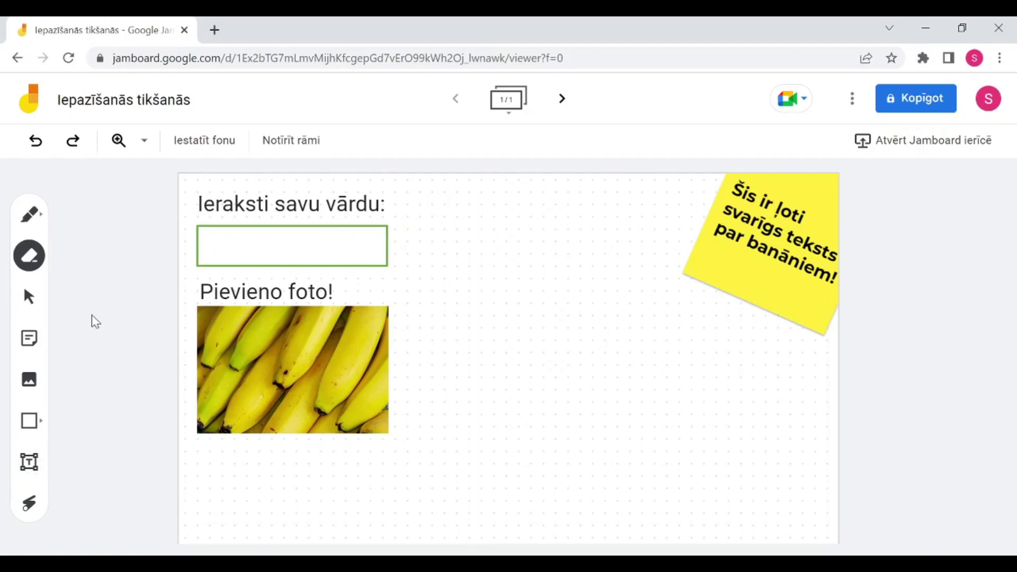
# Step: Duplicate the name heading beside the photo and retype it as 'Pastāsti par sevi:'
pyautogui.click(45, 300)
pyautogui.click(258, 216)
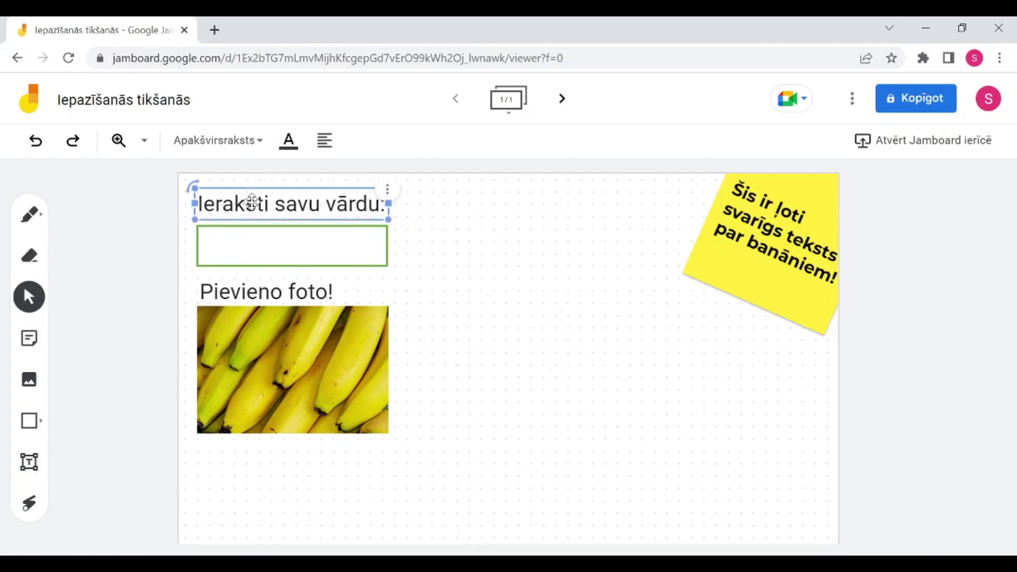
pyautogui.hotkey('ctrl', 'd')
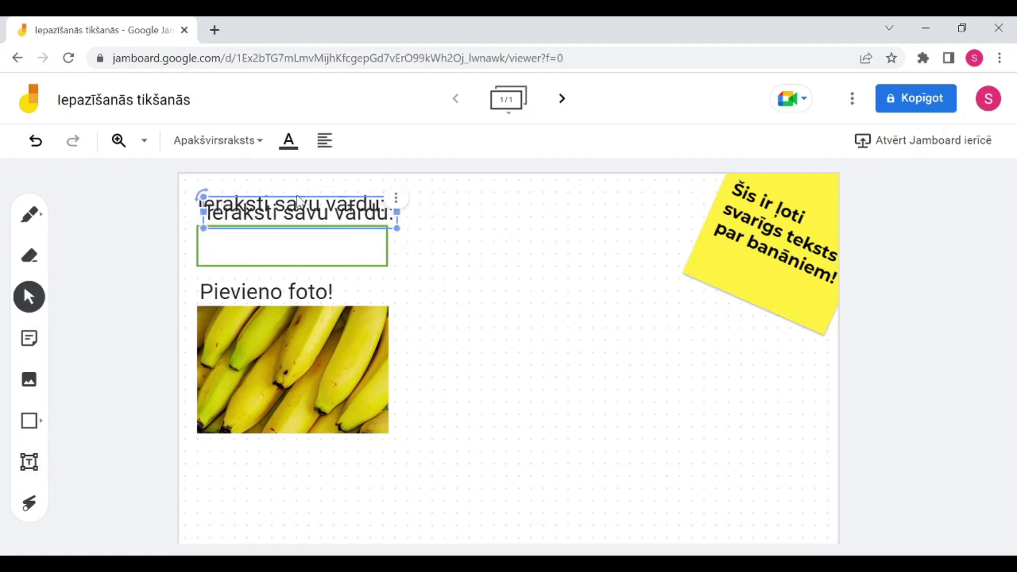
pyautogui.moveTo(319, 213); pyautogui.dragTo(554, 331)
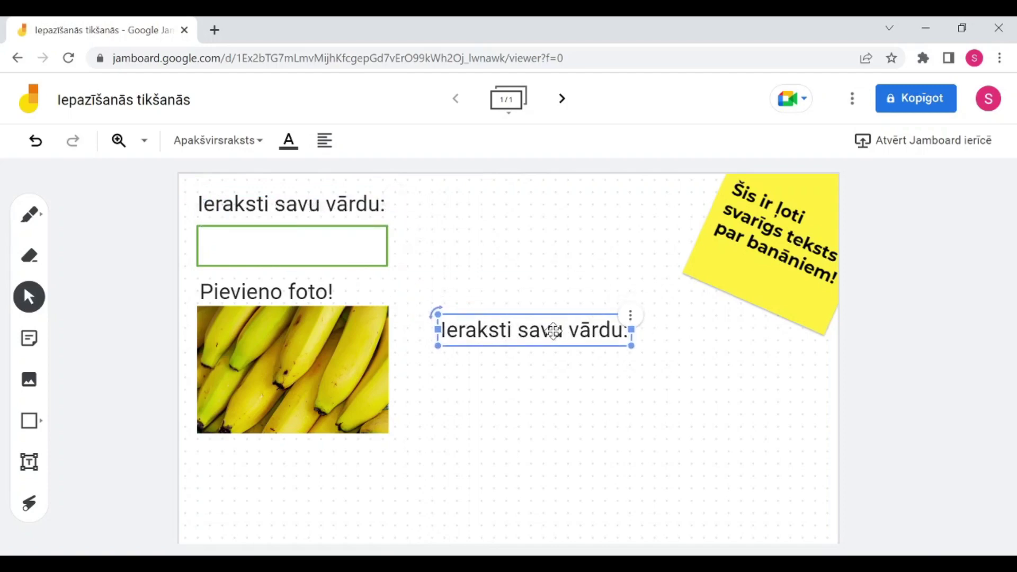
pyautogui.doubleClick(554, 331)
pyautogui.write('Pa')
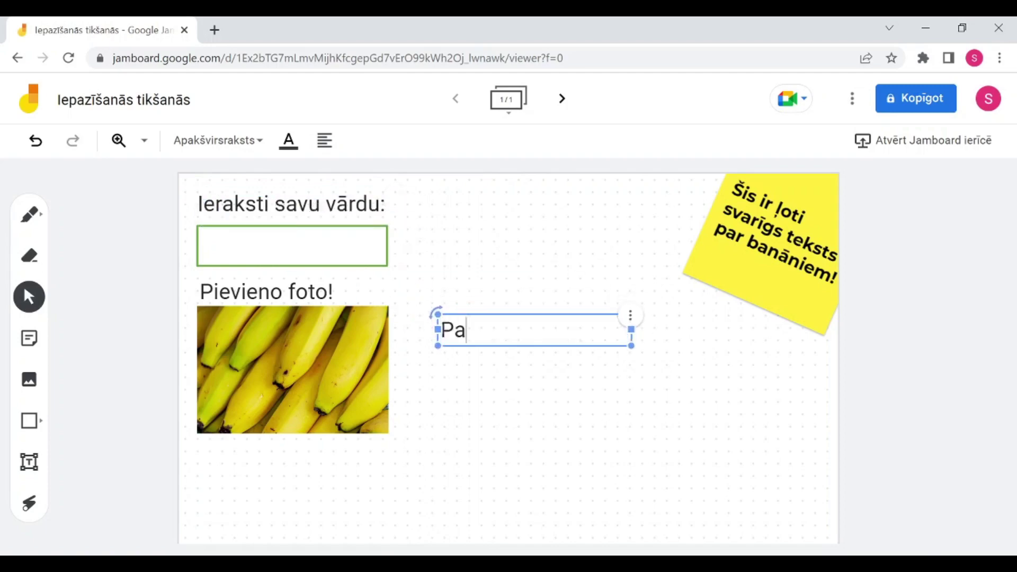
pyautogui.write('stāsti par sevi')
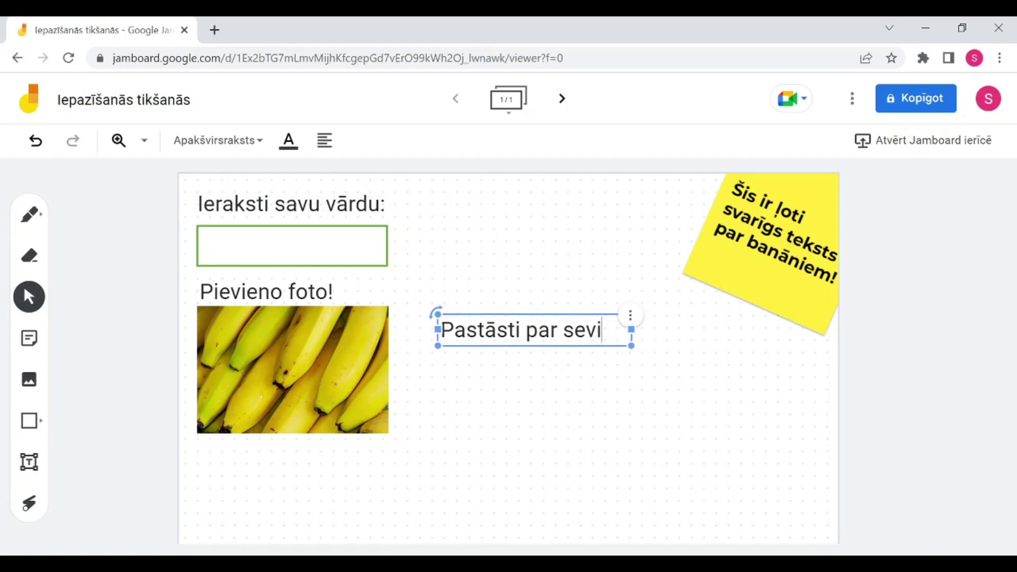
pyautogui.write(':')
# Step: Copy the green answer box below 'Pastāsti par sevi:' and enlarge it taller and wider
pyautogui.click(292, 244)
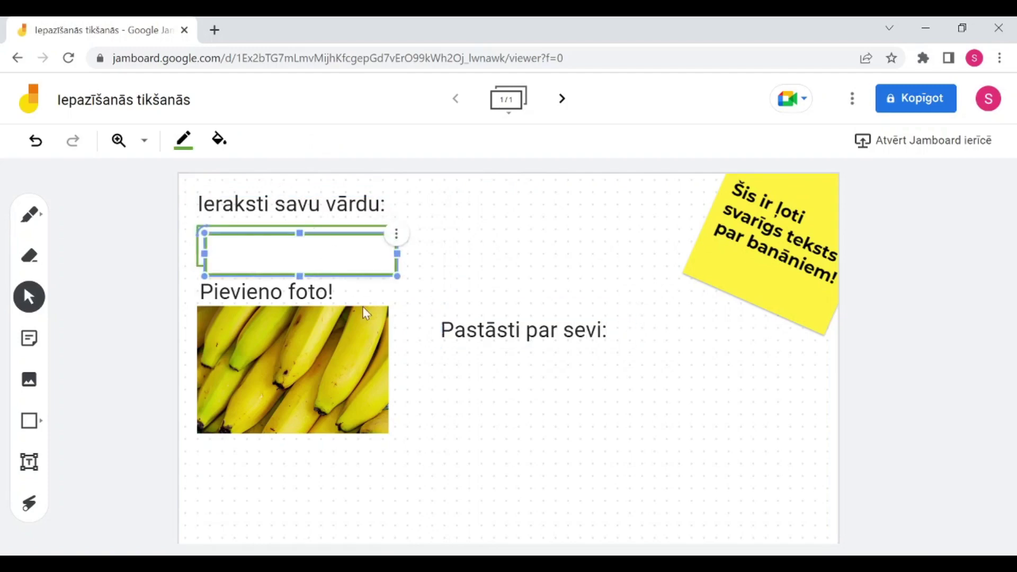
pyautogui.hotkey('ctrl', 'c')
pyautogui.hotkey('ctrl', 'v')
pyautogui.moveTo(320, 261); pyautogui.dragTo(540, 526)
pyautogui.moveTo(643, 447); pyautogui.dragTo(813, 484)
pyautogui.click(600, 247)
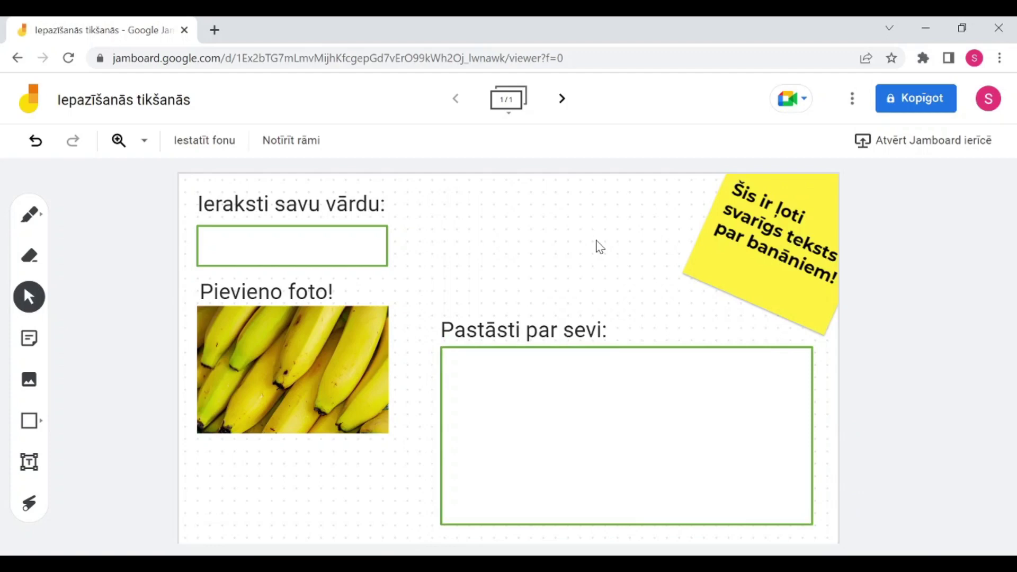
# Step: Use Veidot dublikātu on frames 1 and 2 to create frames 2 and 3, then return to frame 1
pyautogui.click(510, 117)
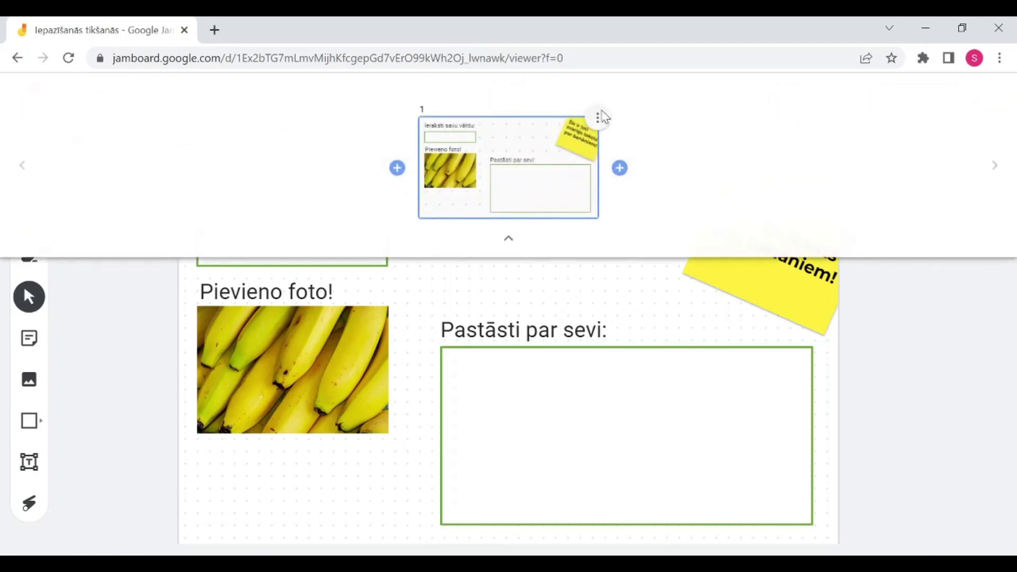
pyautogui.click(598, 116)
pyautogui.click(583, 124)
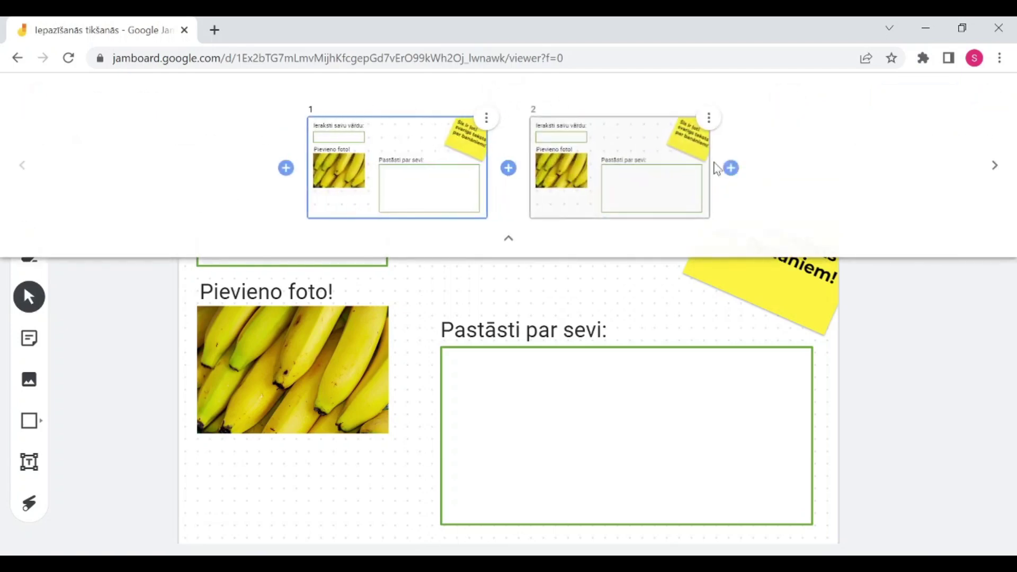
pyautogui.click(704, 123)
pyautogui.click(708, 118)
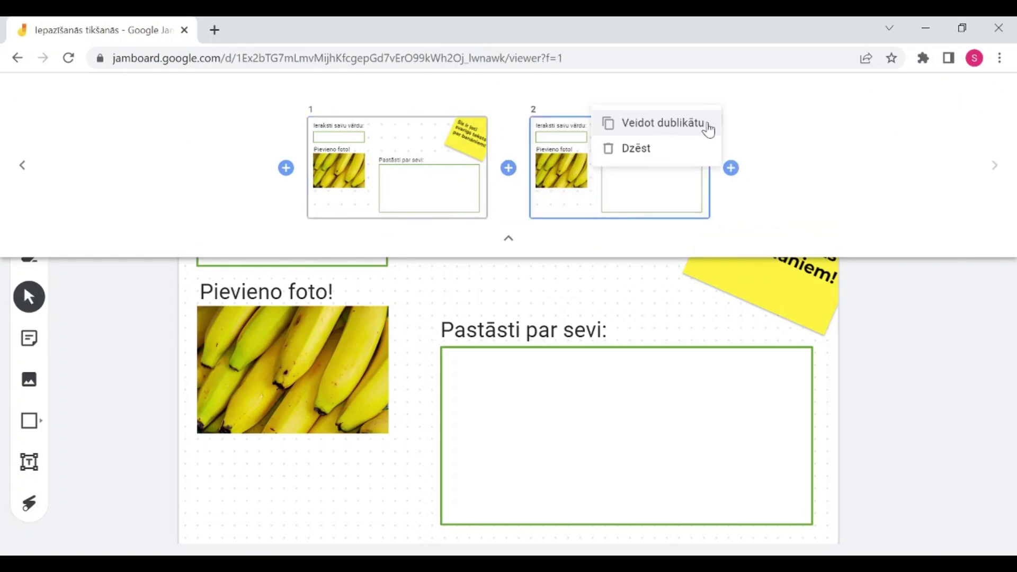
pyautogui.click(687, 125)
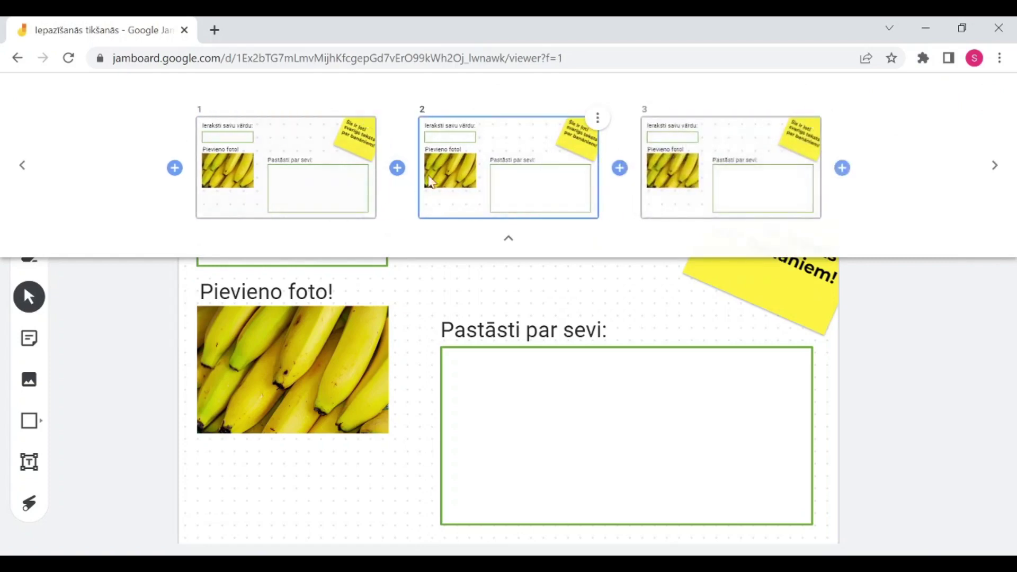
pyautogui.click(672, 313)
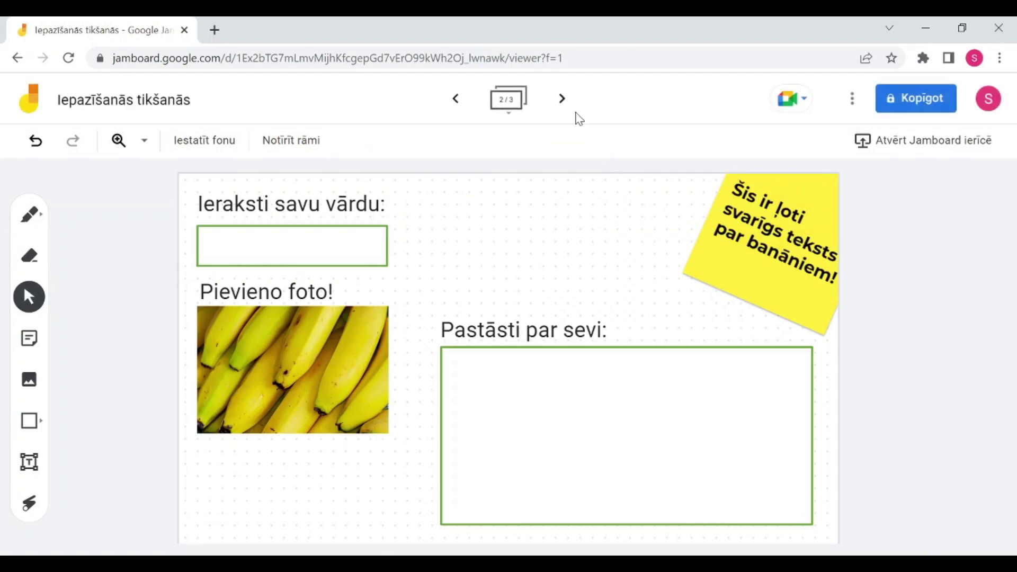
pyautogui.click(563, 103)
pyautogui.click(460, 108)
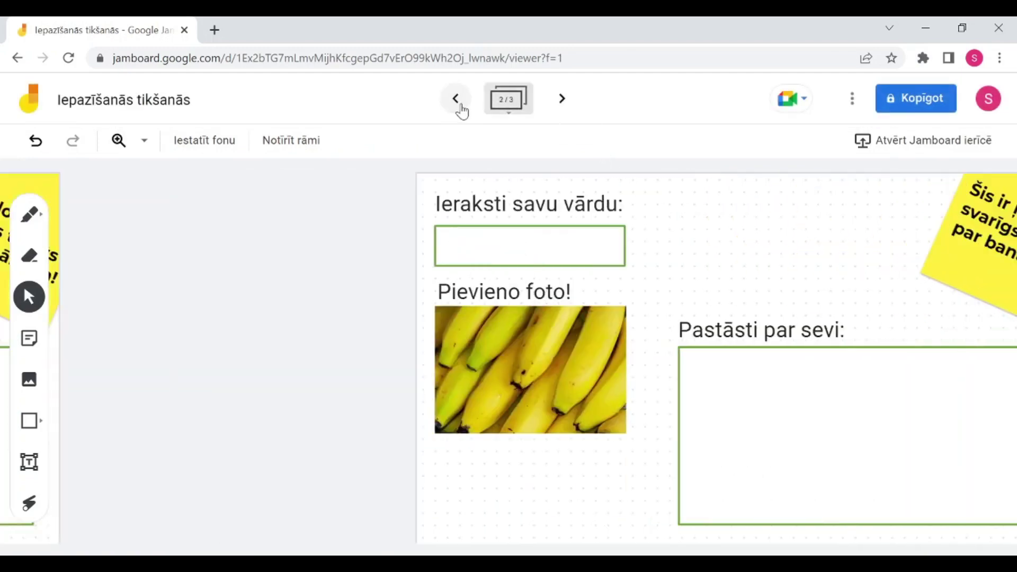
pyautogui.click(460, 102)
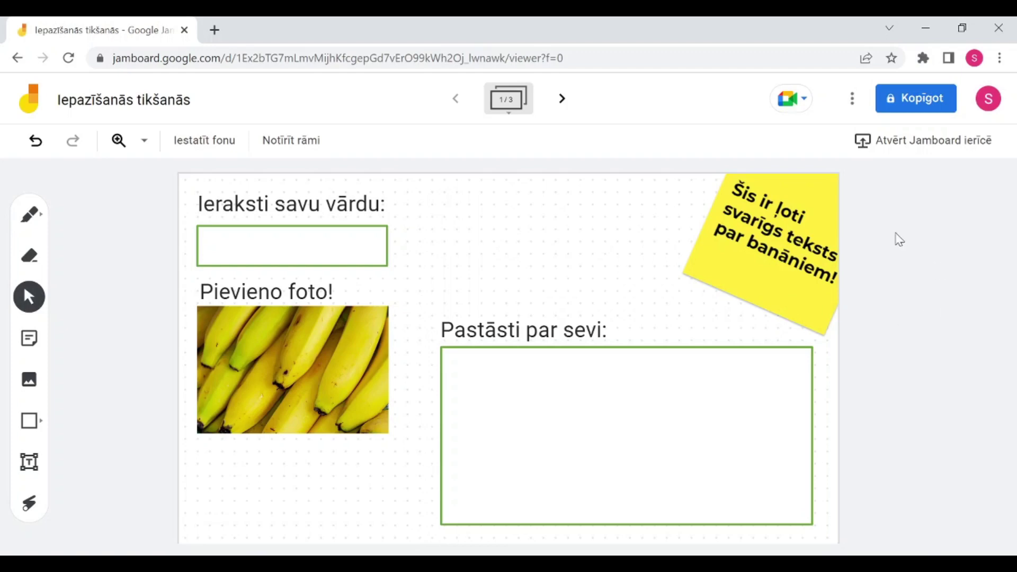
# Step: Set general access to 'Ikviens, kuram ir saite' as Redaktors, copy the link, and close sharing
pyautogui.click(916, 112)
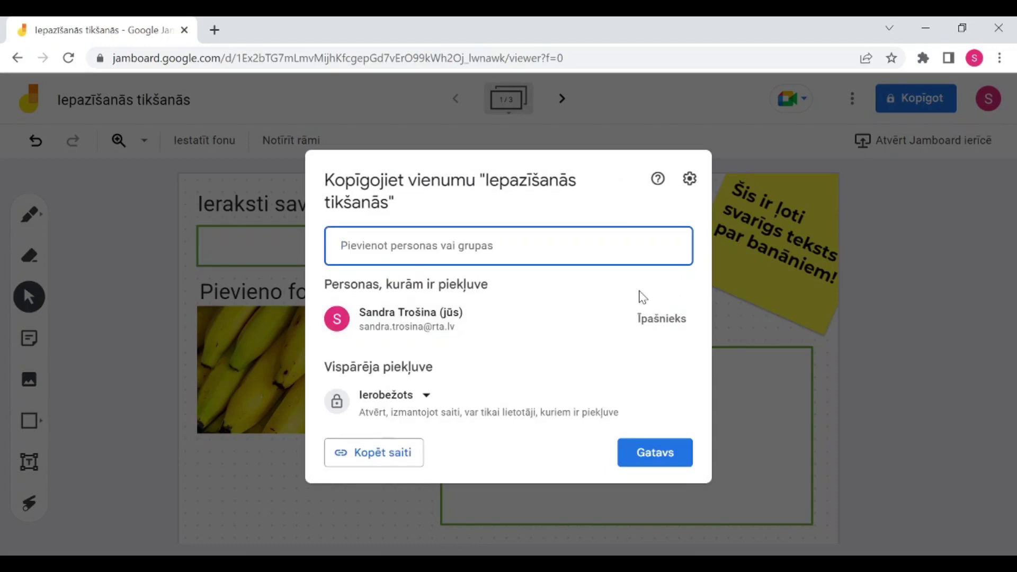
pyautogui.moveTo(590, 317)
pyautogui.click(431, 401)
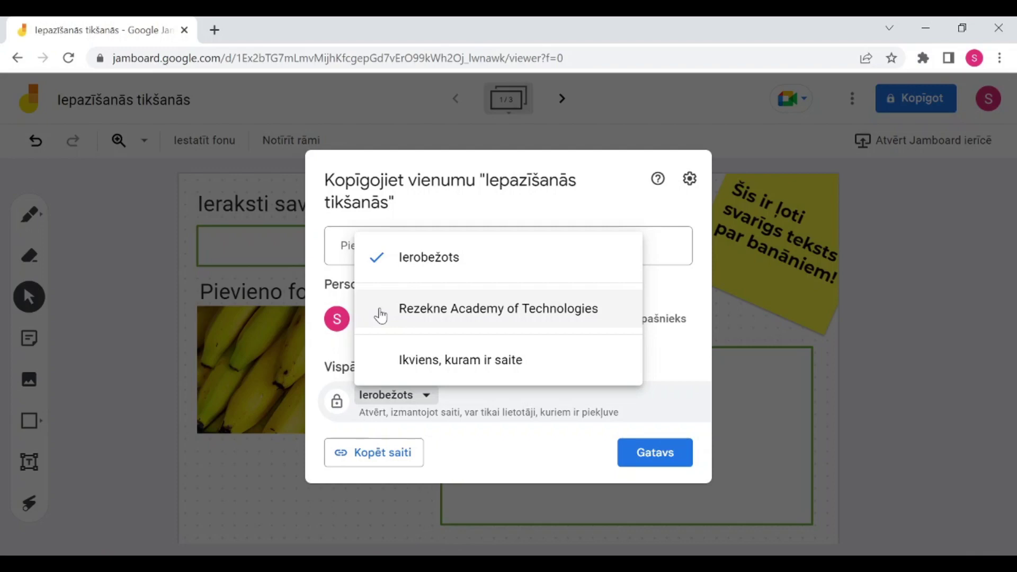
pyautogui.click(443, 365)
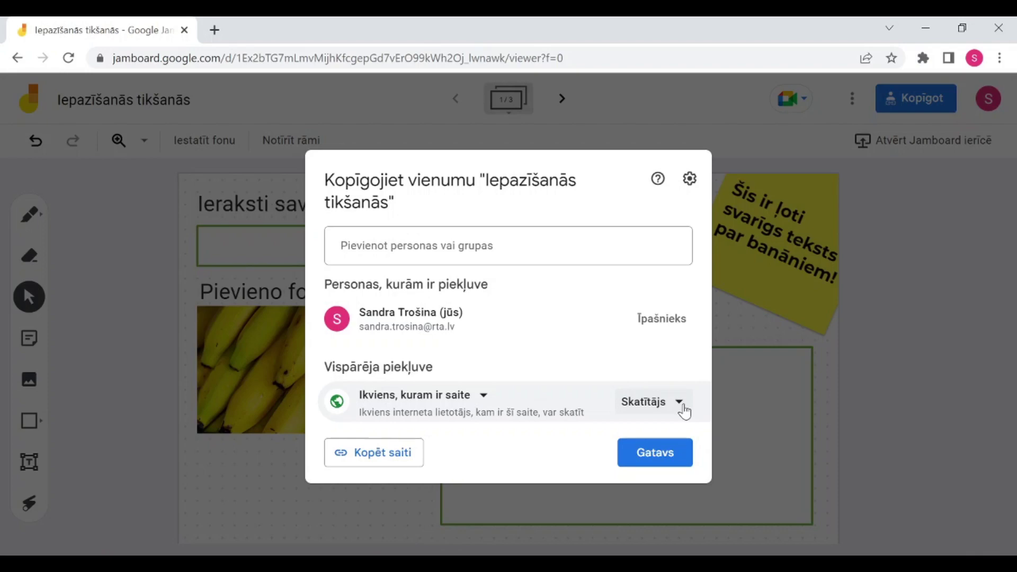
pyautogui.click(683, 408)
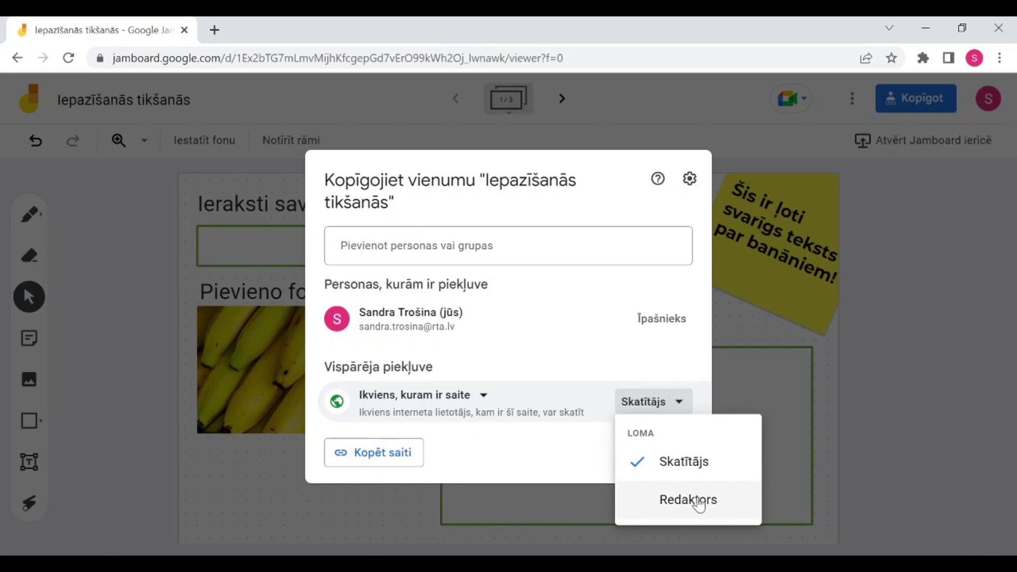
pyautogui.click(688, 499)
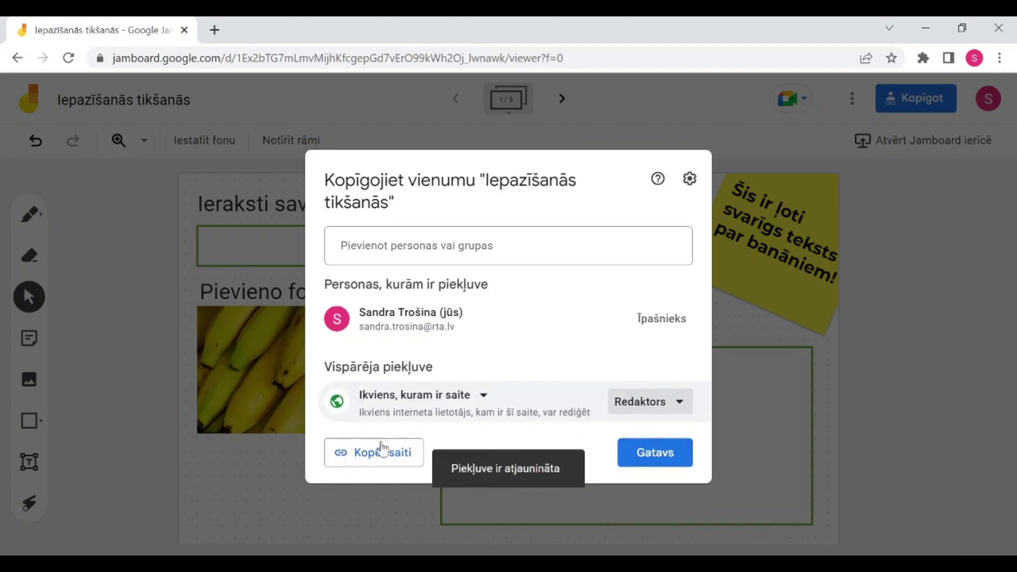
pyautogui.click(368, 459)
pyautogui.click(368, 459)
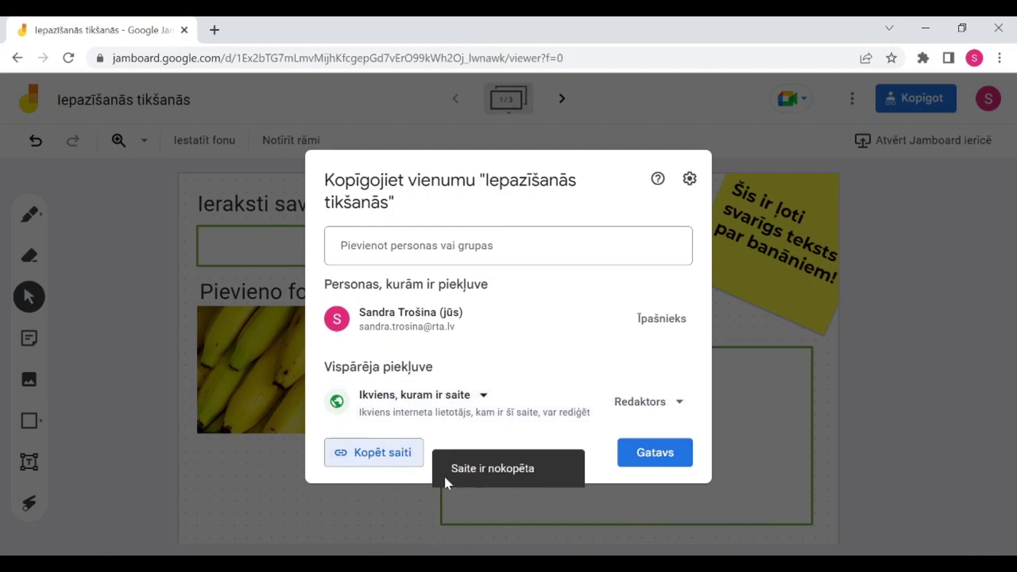
pyautogui.click(638, 462)
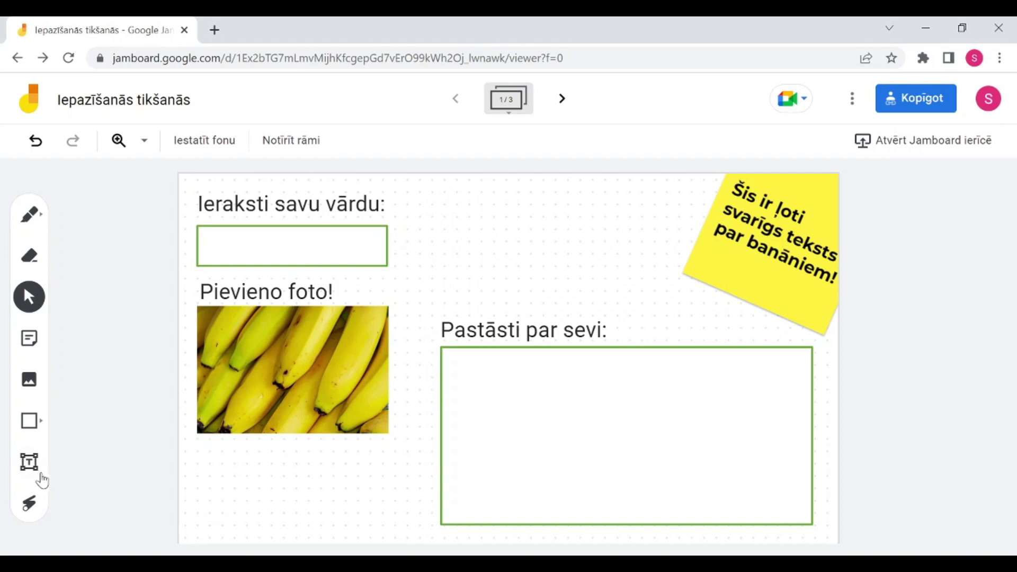
# Step: Paste the share link into a new text box and fit it inside the green 'Pastāsti par sevi:' box
pyautogui.click(29, 462)
pyautogui.moveTo(450, 379)
pyautogui.mouseDown()
pyautogui.moveTo(556, 408)
pyautogui.moveTo(609, 400)
pyautogui.moveTo(772, 422)
pyautogui.moveTo(837, 406)
pyautogui.mouseUp()
pyautogui.moveTo(643, 261); pyautogui.dragTo(638, 404)
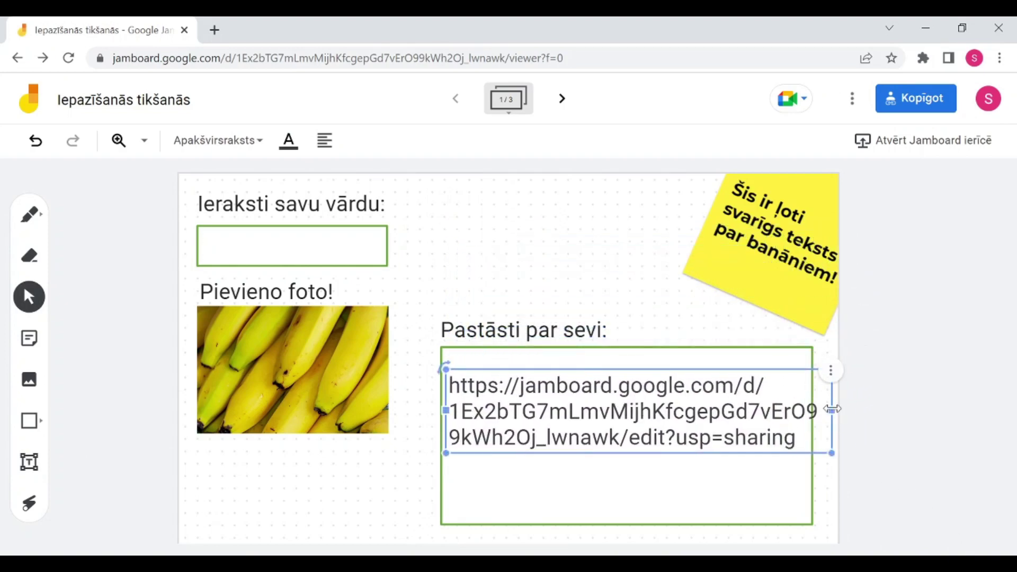
pyautogui.moveTo(831, 411); pyautogui.dragTo(793, 414)
pyautogui.click(756, 468)
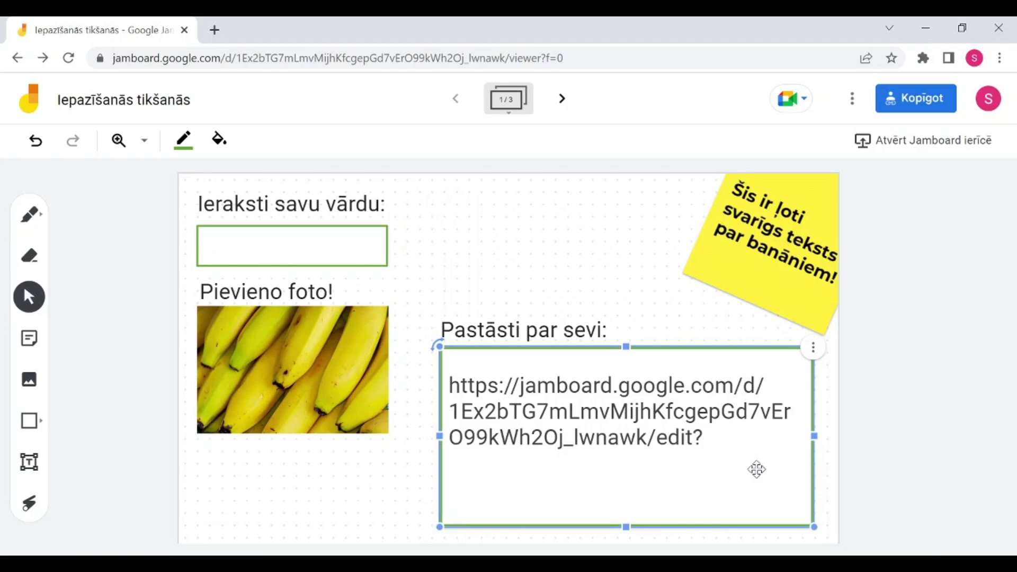
pyautogui.press('Escape')
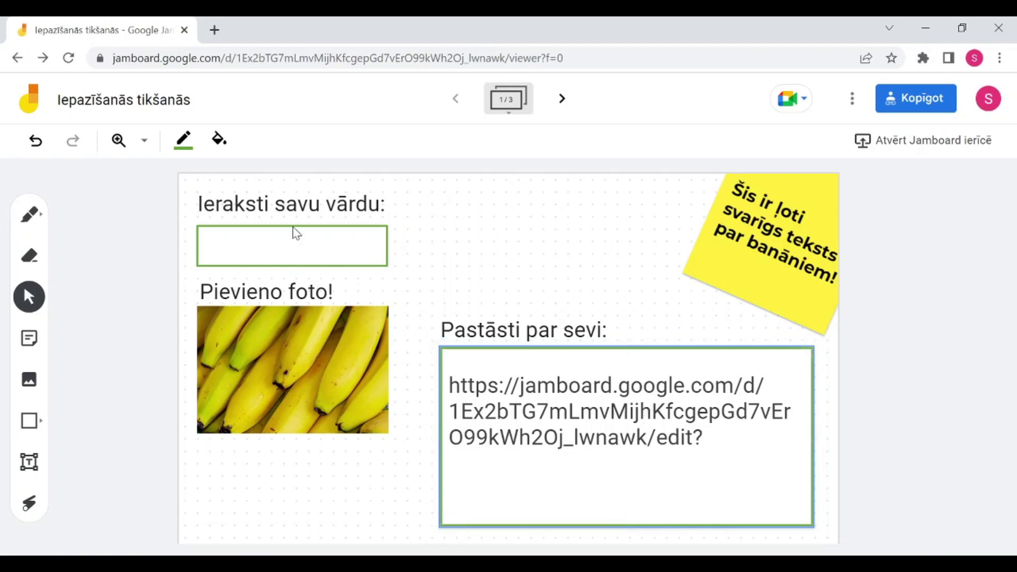
# Step: Return to the Jamboard home page and scroll through boards such as 'Genētika' and 'DemoJam1'
pyautogui.click(33, 108)
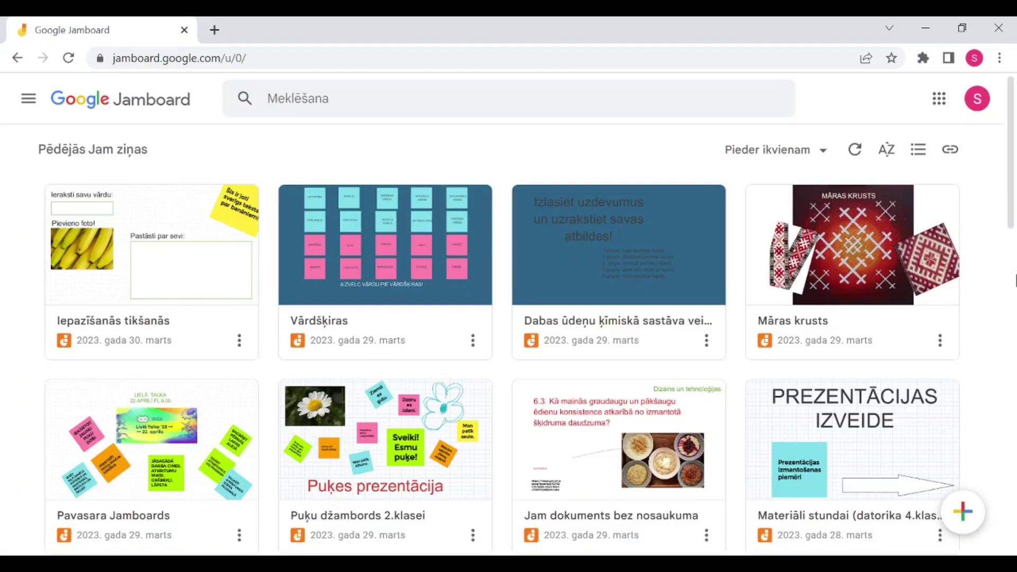
pyautogui.scroll(-10, 945, 355)
pyautogui.scroll(-3, 946, 364)
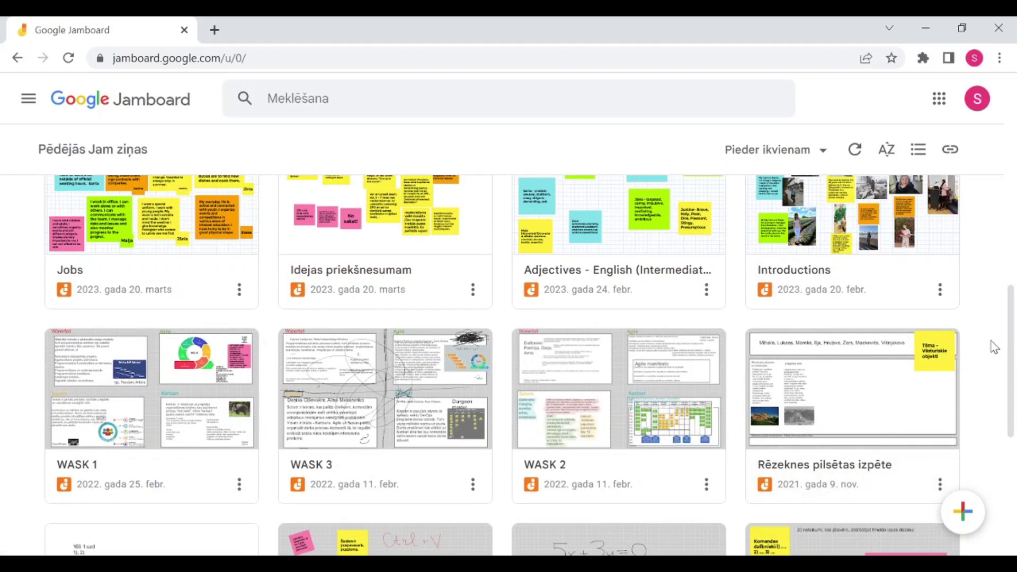
pyautogui.scroll(-4, 990, 351)
pyautogui.scroll(4, 990, 351)
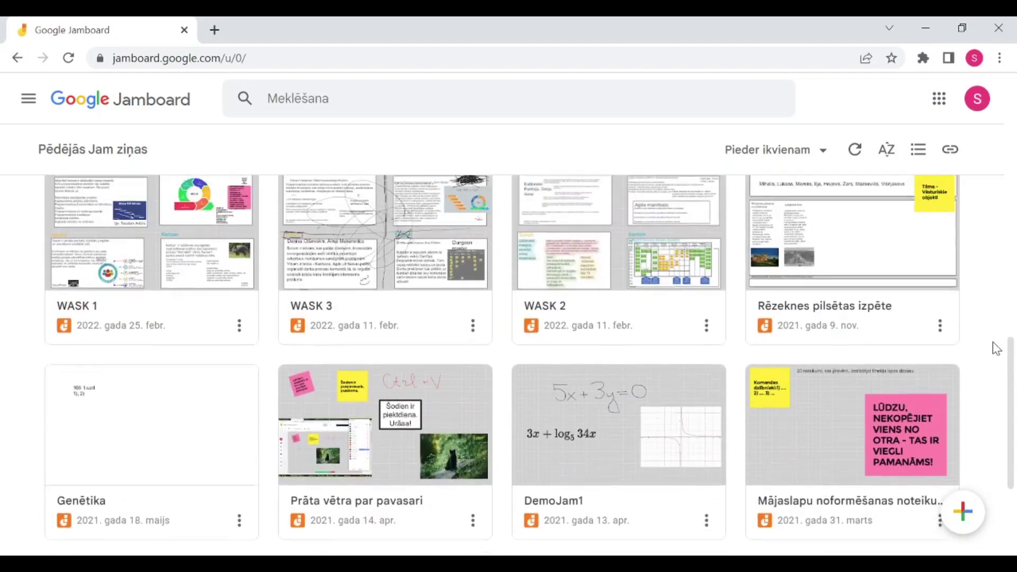